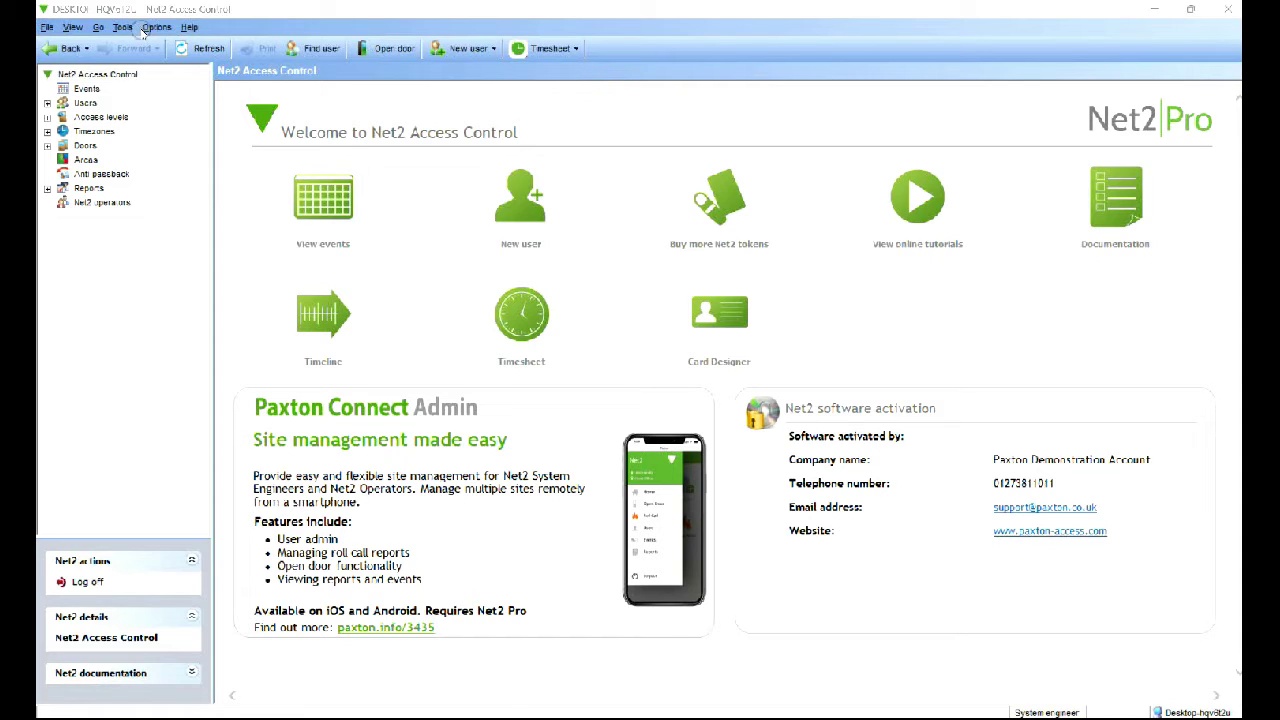
In Tools > Options, enter 'Activtech' as the Net2Online site name
{"action": "left_click", "coordinate": [157, 27]}
{"action": "left_click", "coordinate": [157, 27]}
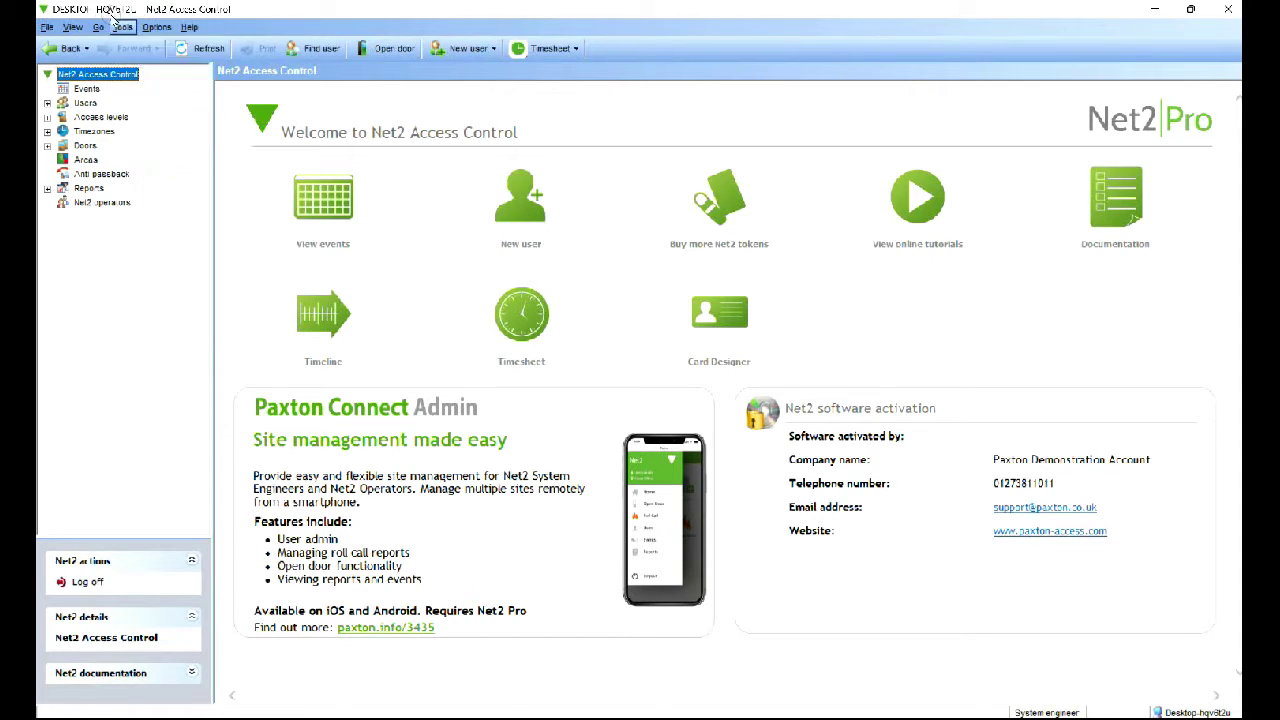
{"action": "left_click", "coordinate": [122, 27]}
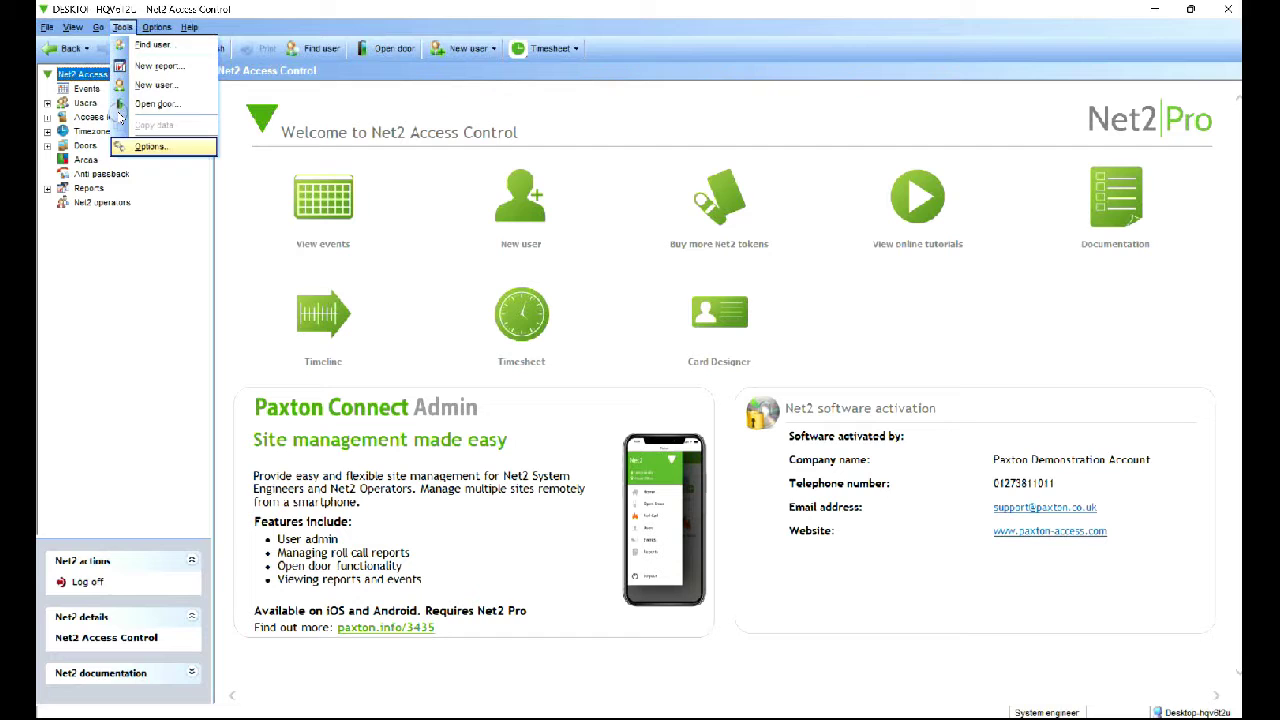
{"action": "left_click", "coordinate": [145, 146]}
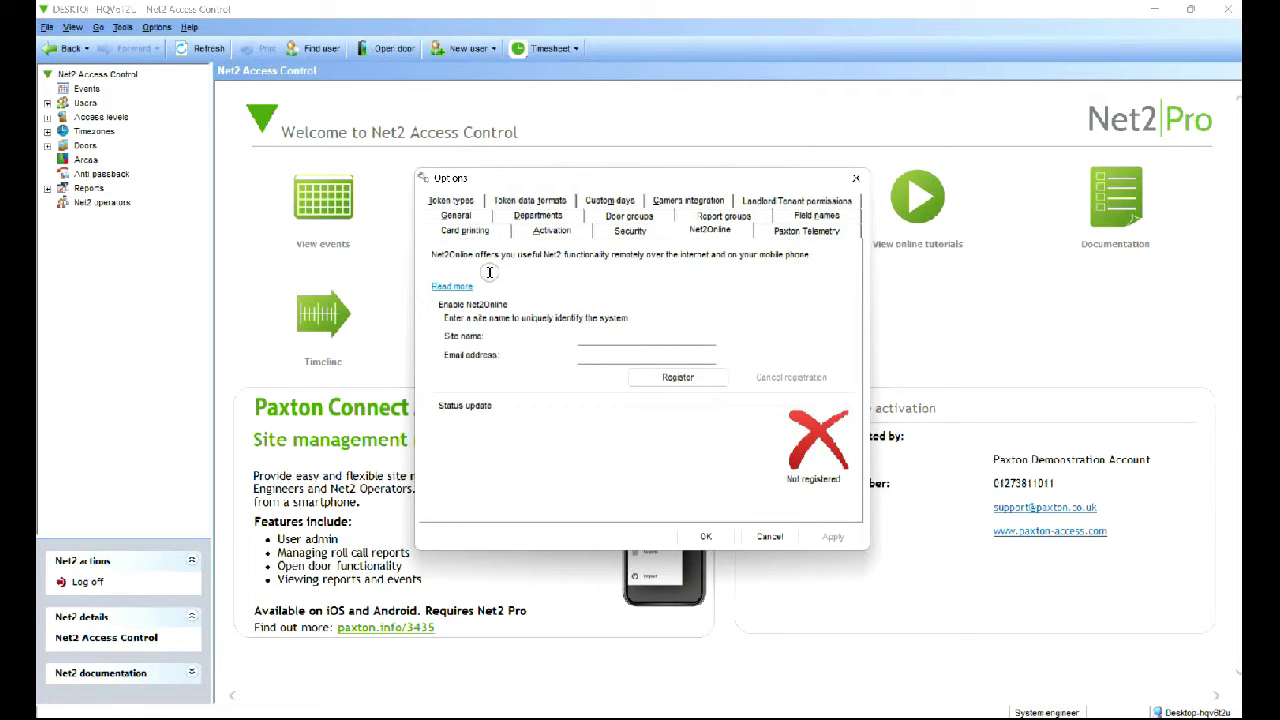
{"action": "left_click", "coordinate": [601, 340]}
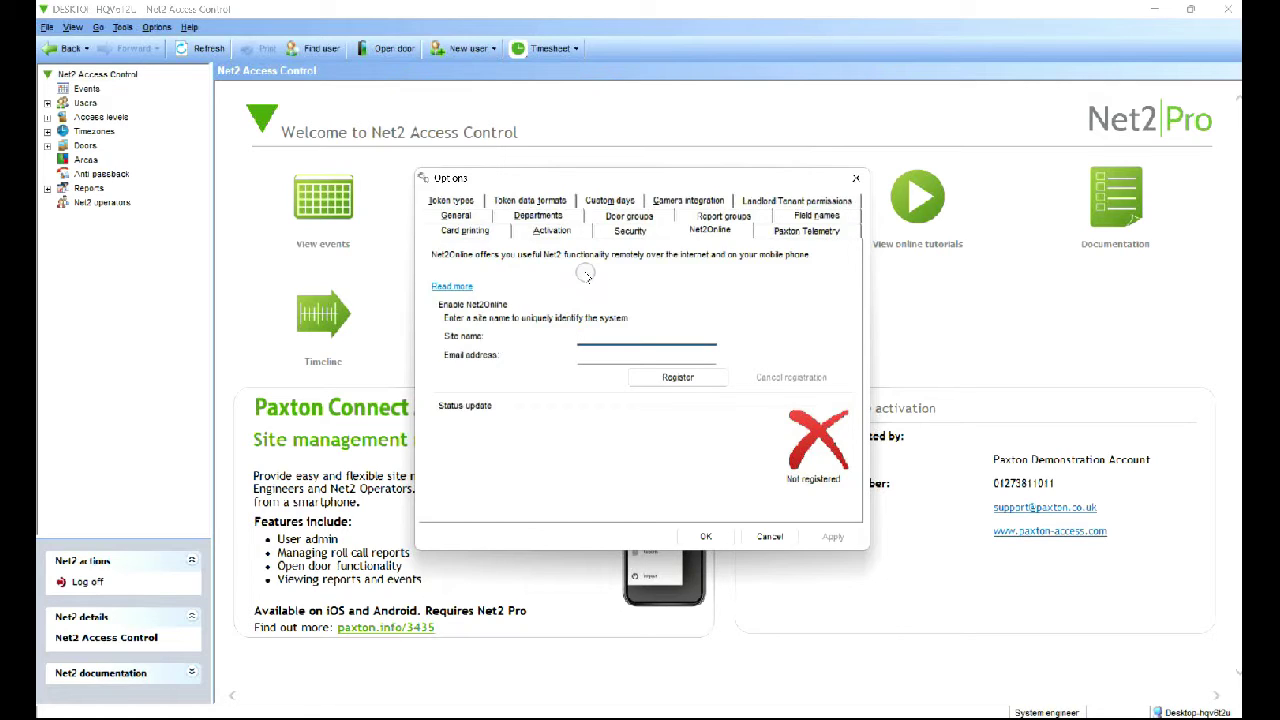
{"action": "type", "text": "Activtech"}
Enter the registration email address, then change the rejected site name to 'Adtechrcom'
{"action": "left_click", "coordinate": [646, 356]}
{"action": "type", "text": "A"}
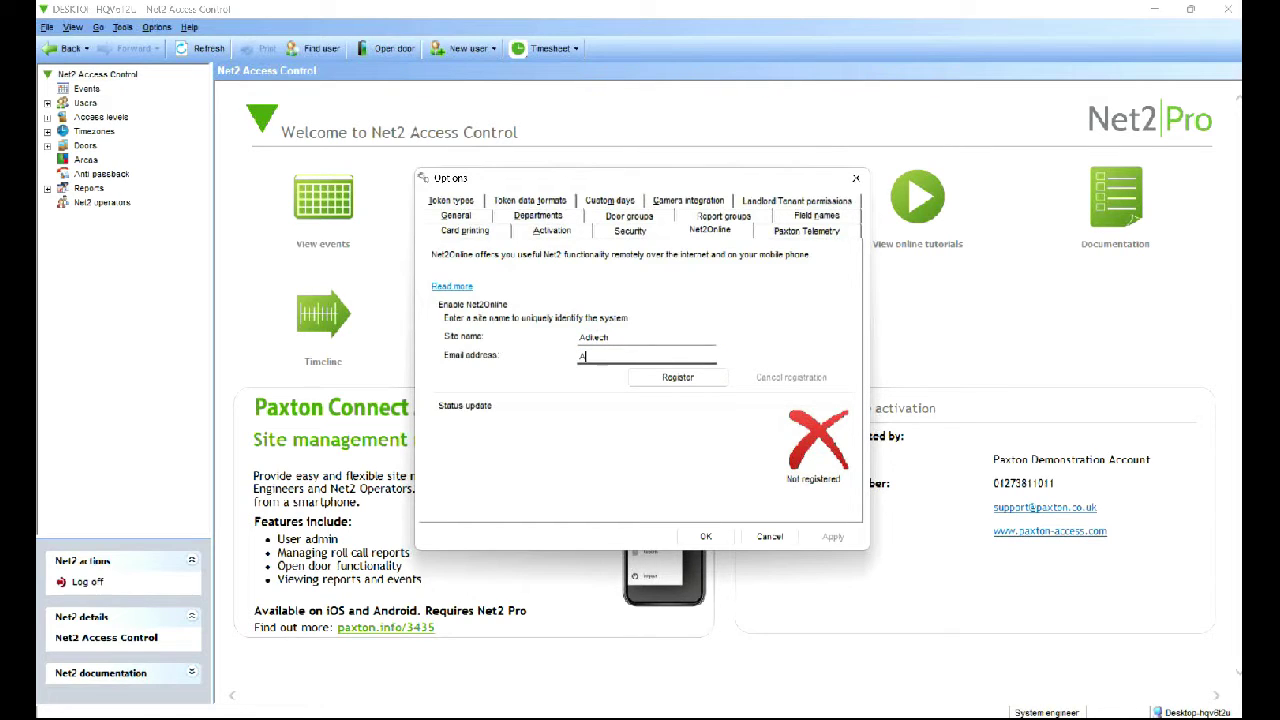
{"action": "key", "text": "BackSpace"}
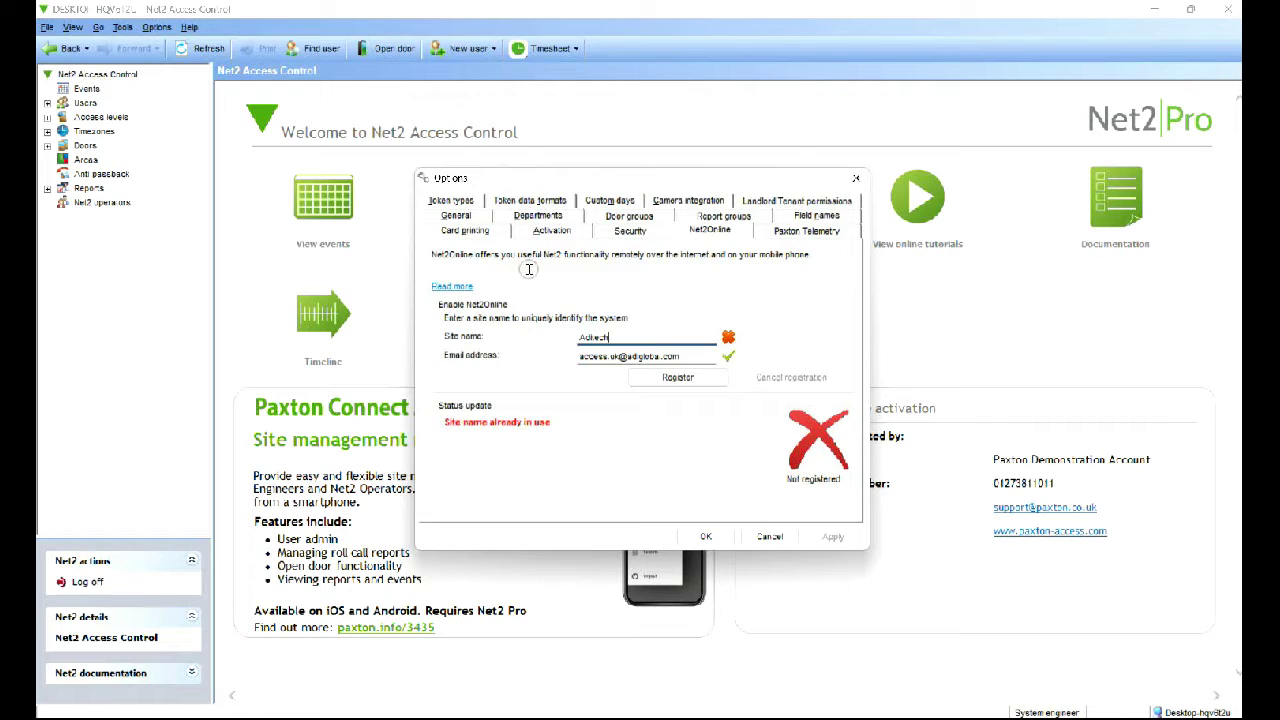
{"action": "type", "text": "techrcom"}
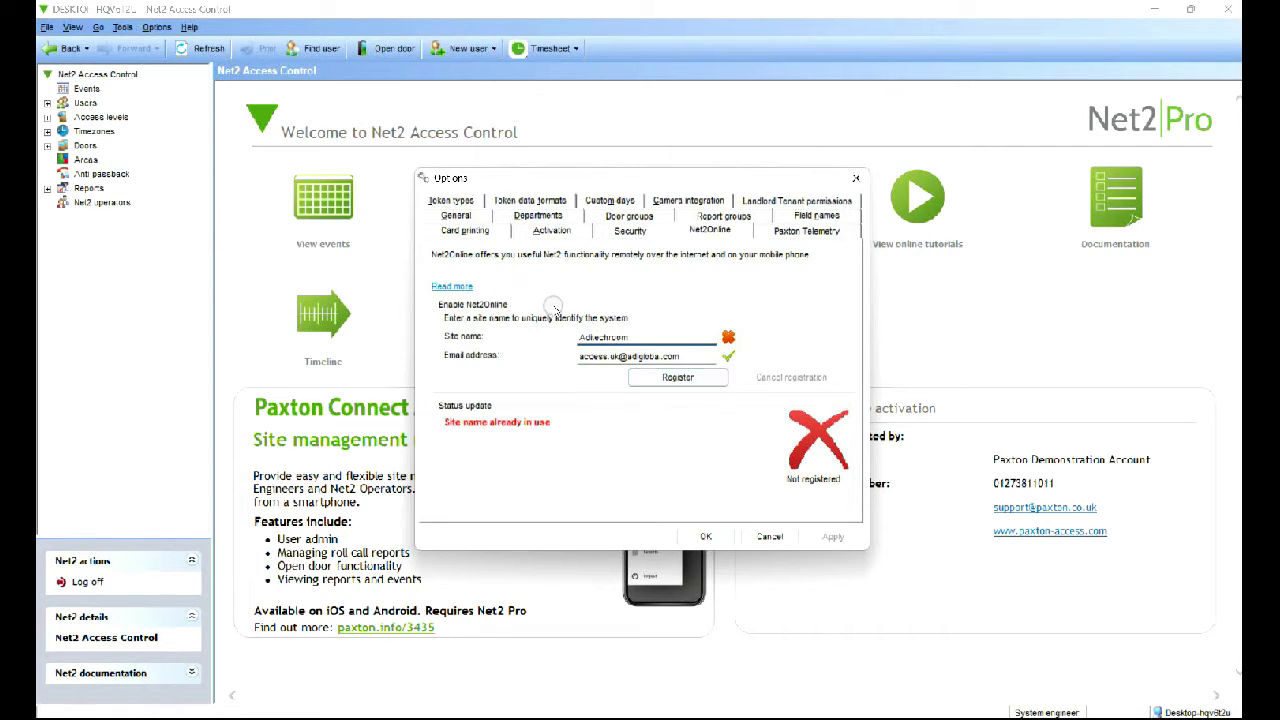
Register the site with Net2Online under the revised 'Adtechrcom' name
{"action": "left_click", "coordinate": [686, 378]}
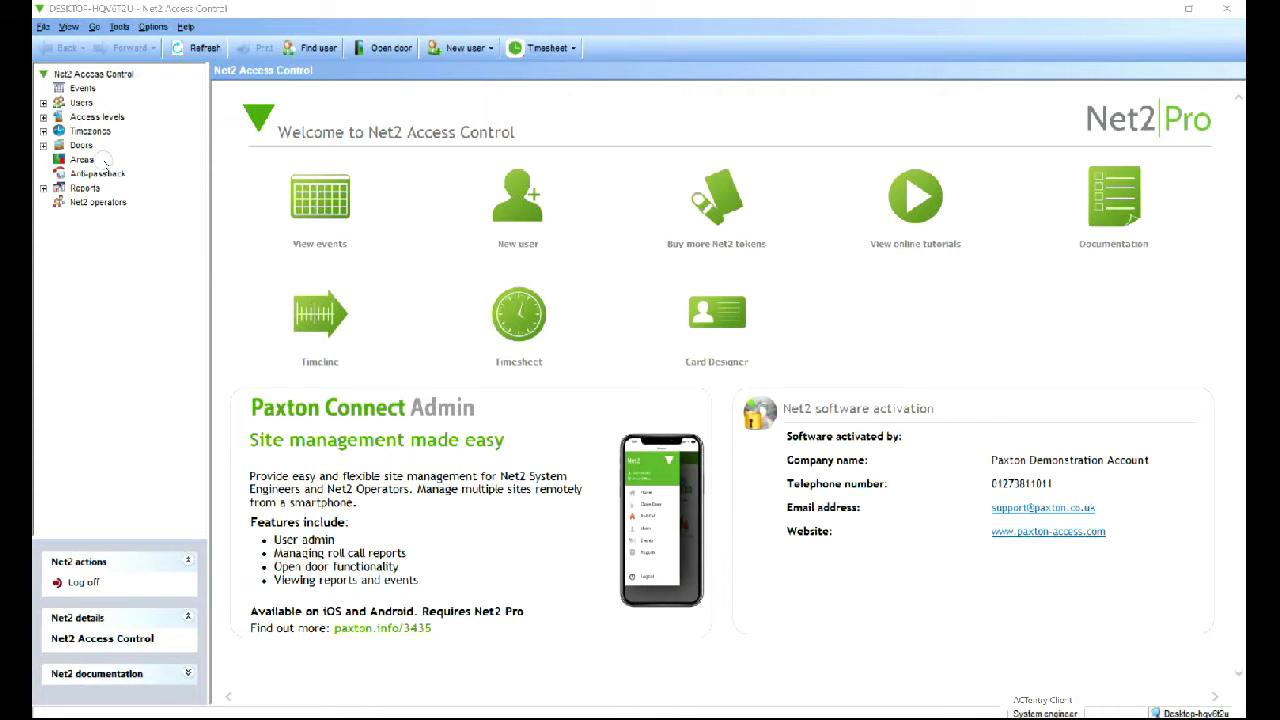
Add the existing user, found via Search, as a new Net2 operator with Supervisor rights
{"action": "left_click", "coordinate": [121, 201]}
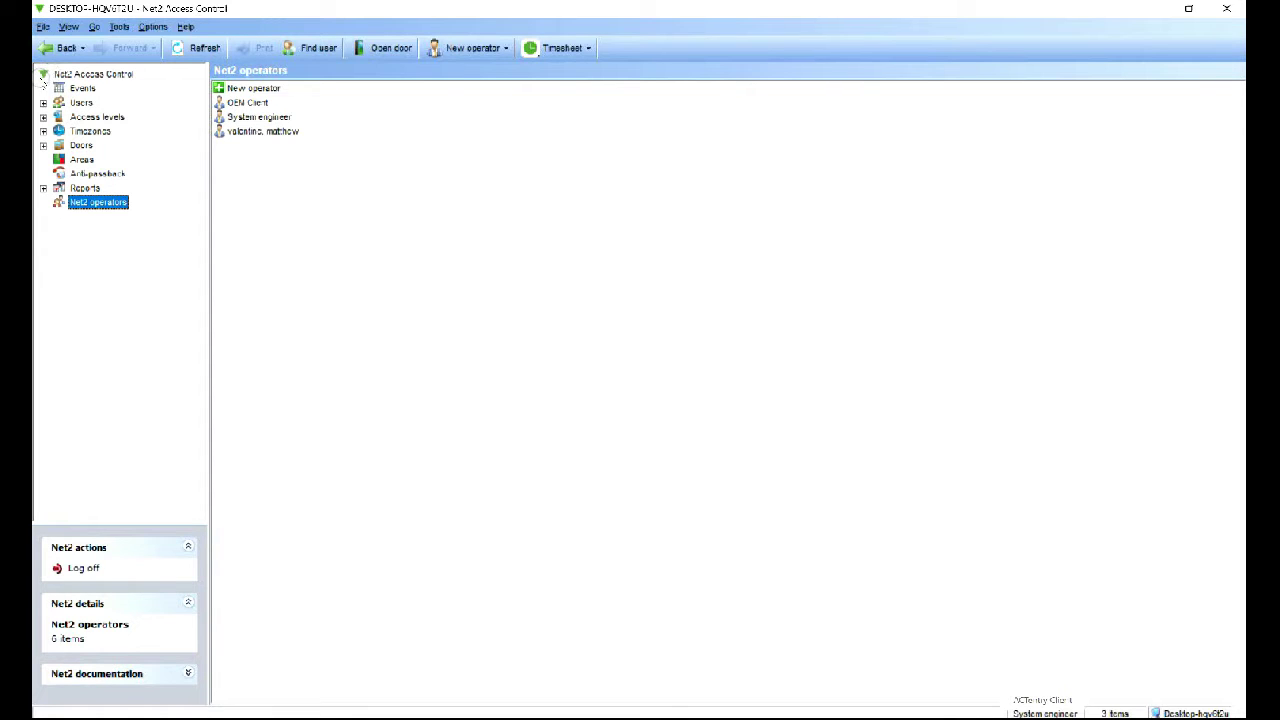
{"action": "left_click", "coordinate": [43, 103]}
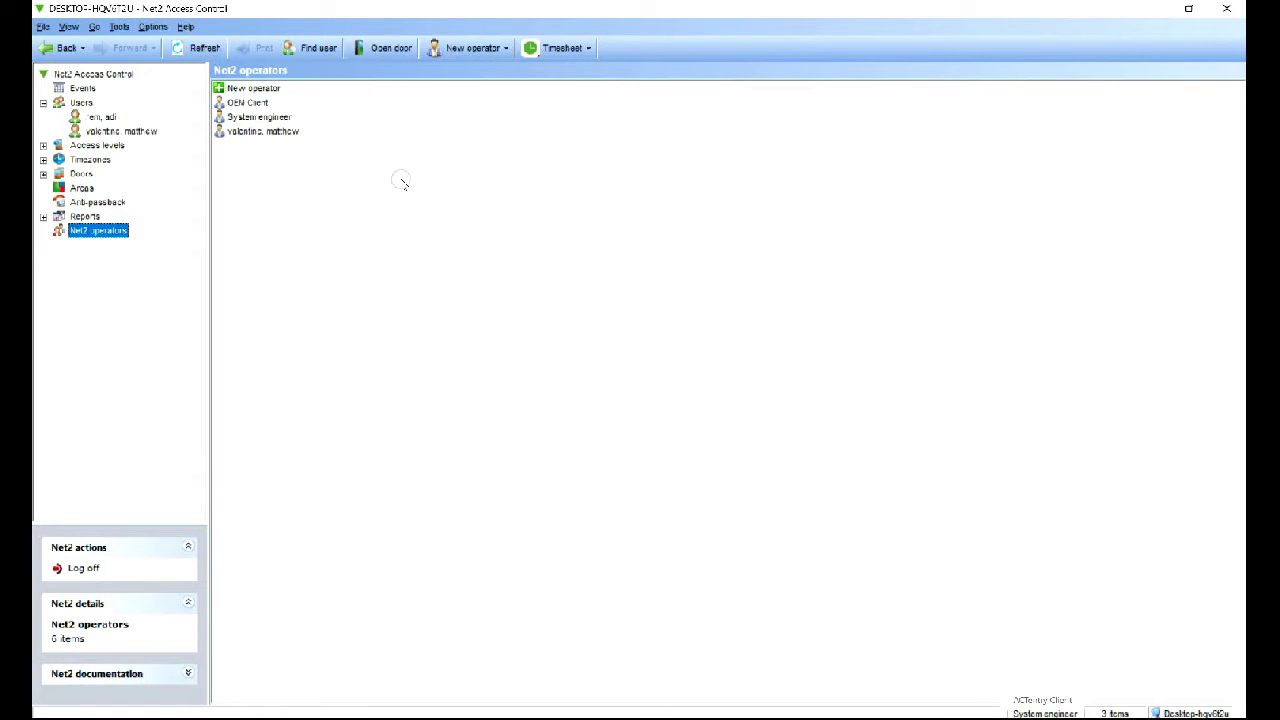
{"action": "left_click", "coordinate": [471, 48]}
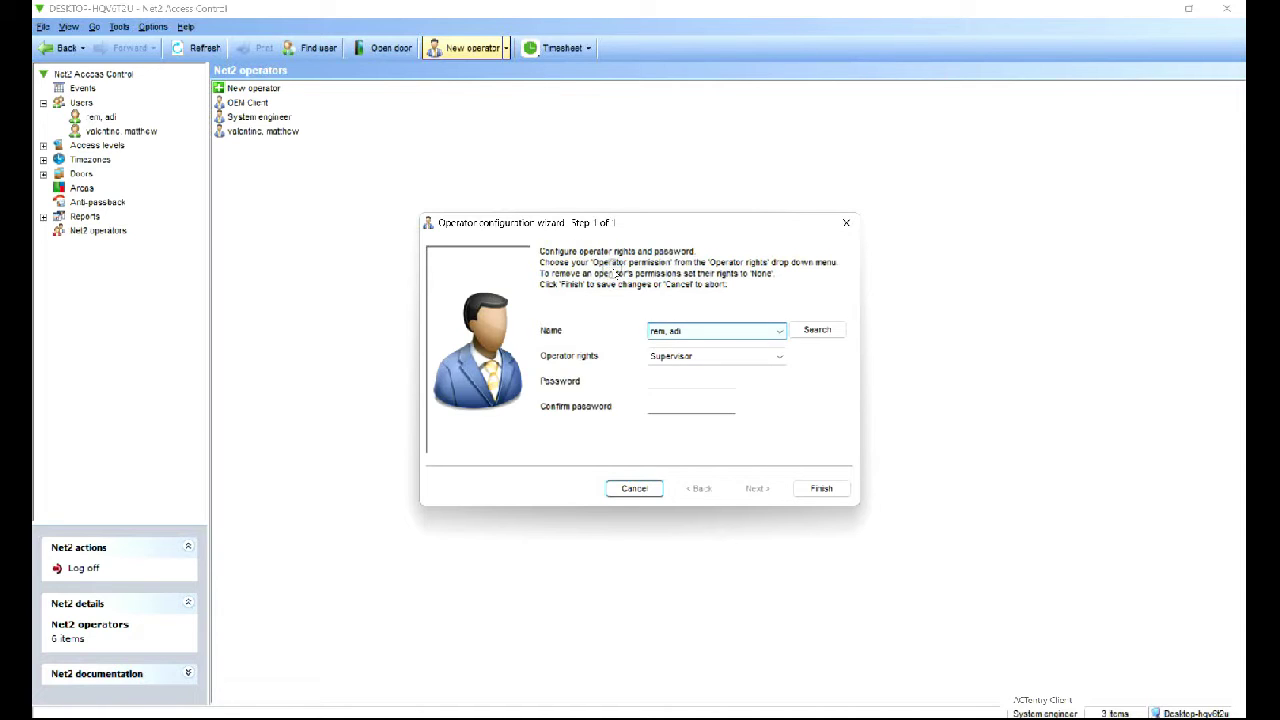
{"action": "left_click", "coordinate": [817, 329]}
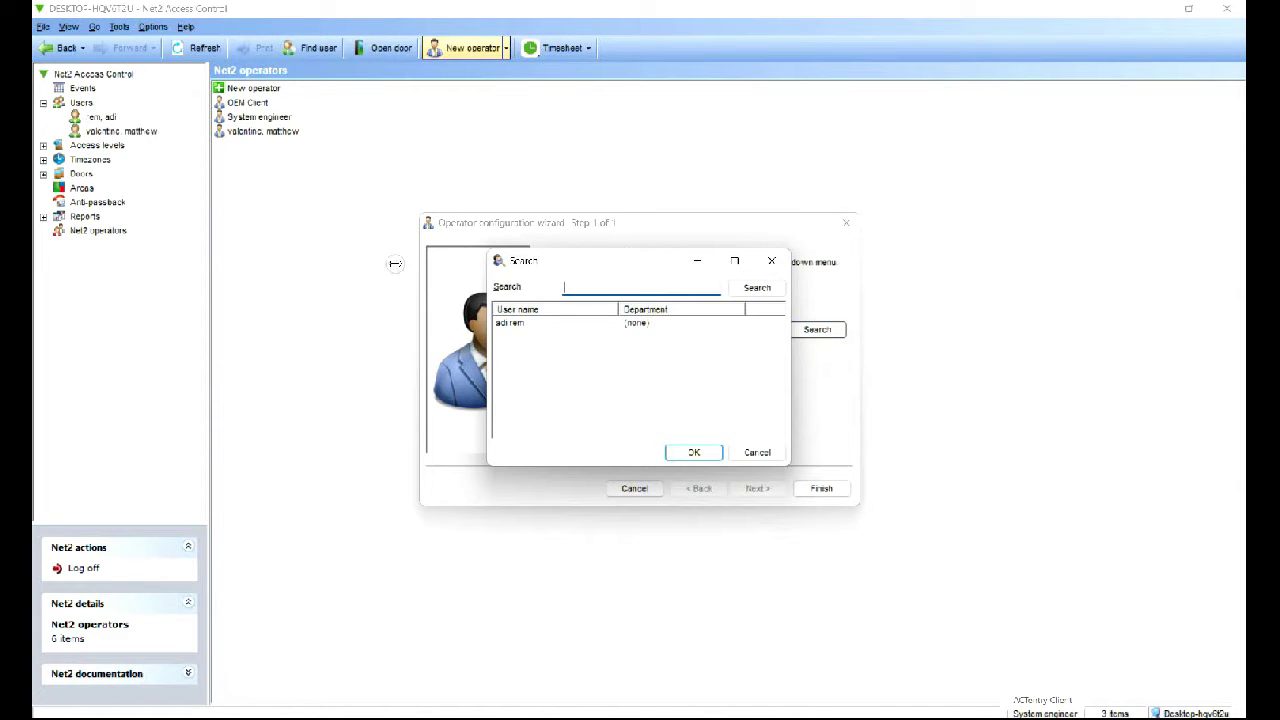
{"action": "key", "text": "Return"}
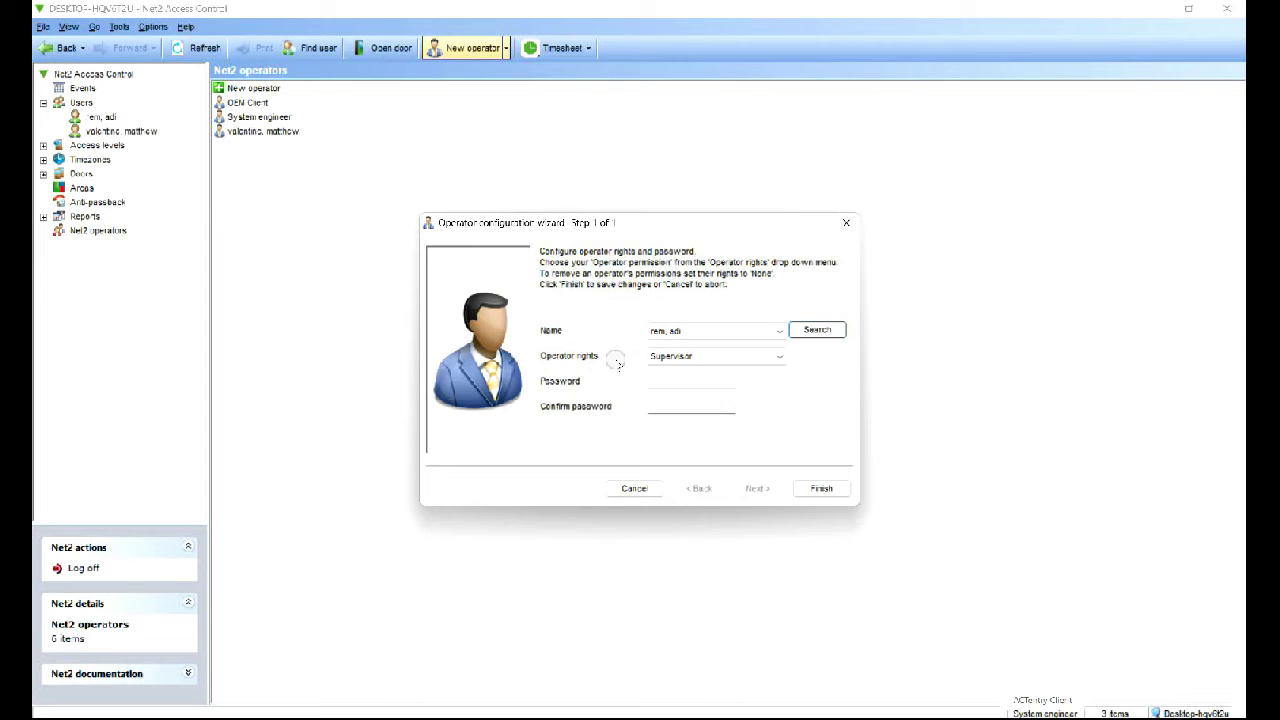
{"action": "key", "text": "Tab"}
{"action": "key", "text": "alt+Down"}
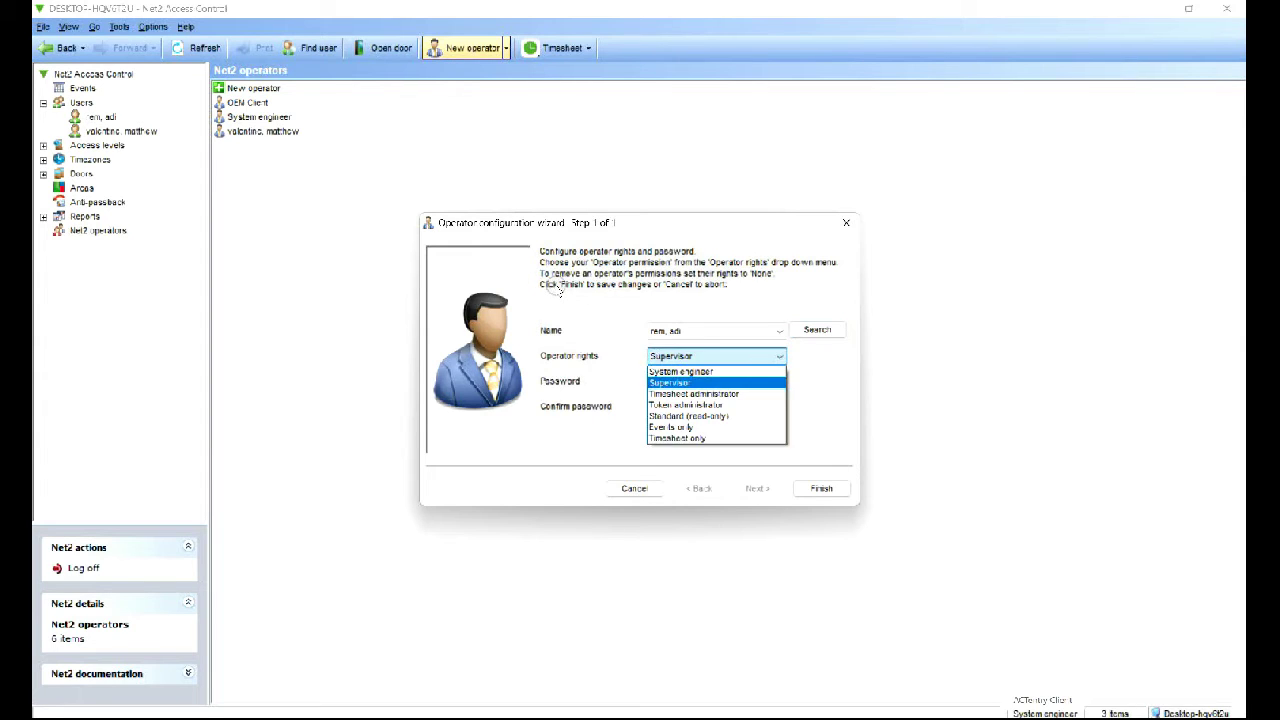
{"action": "key", "text": "Return"}
{"action": "key", "text": "Tab"}
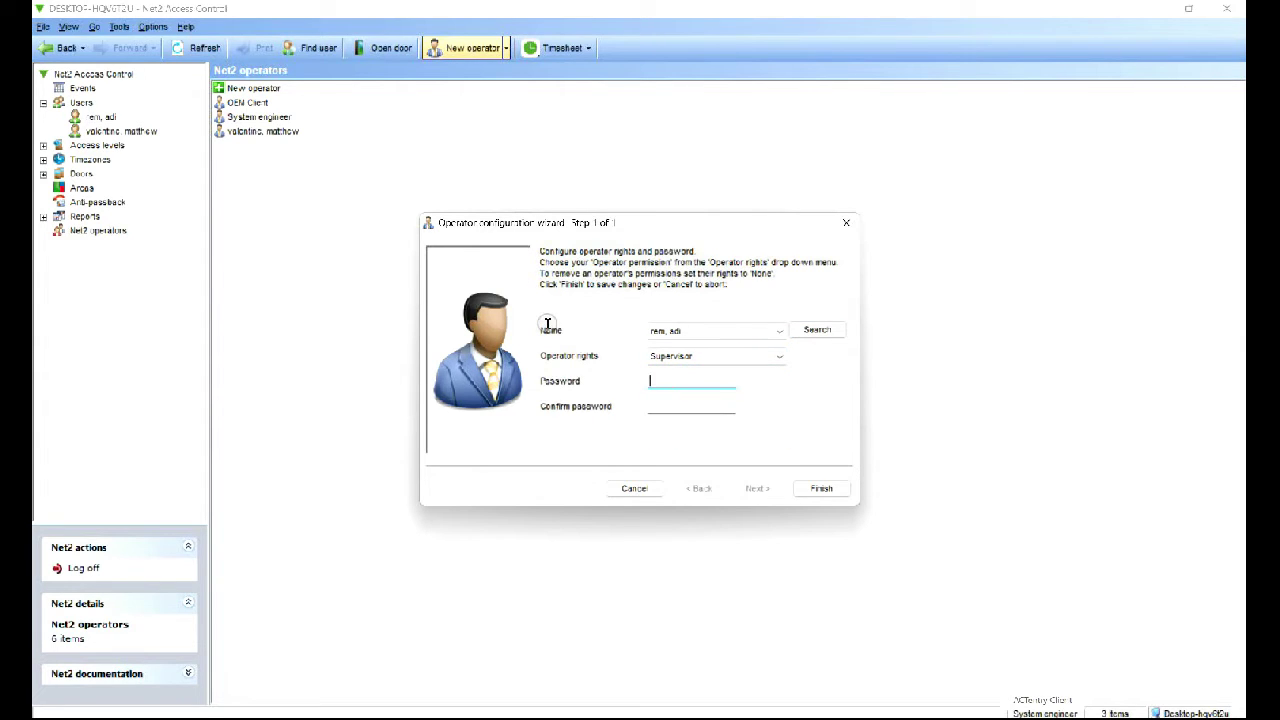
{"action": "key", "text": "Tab"}
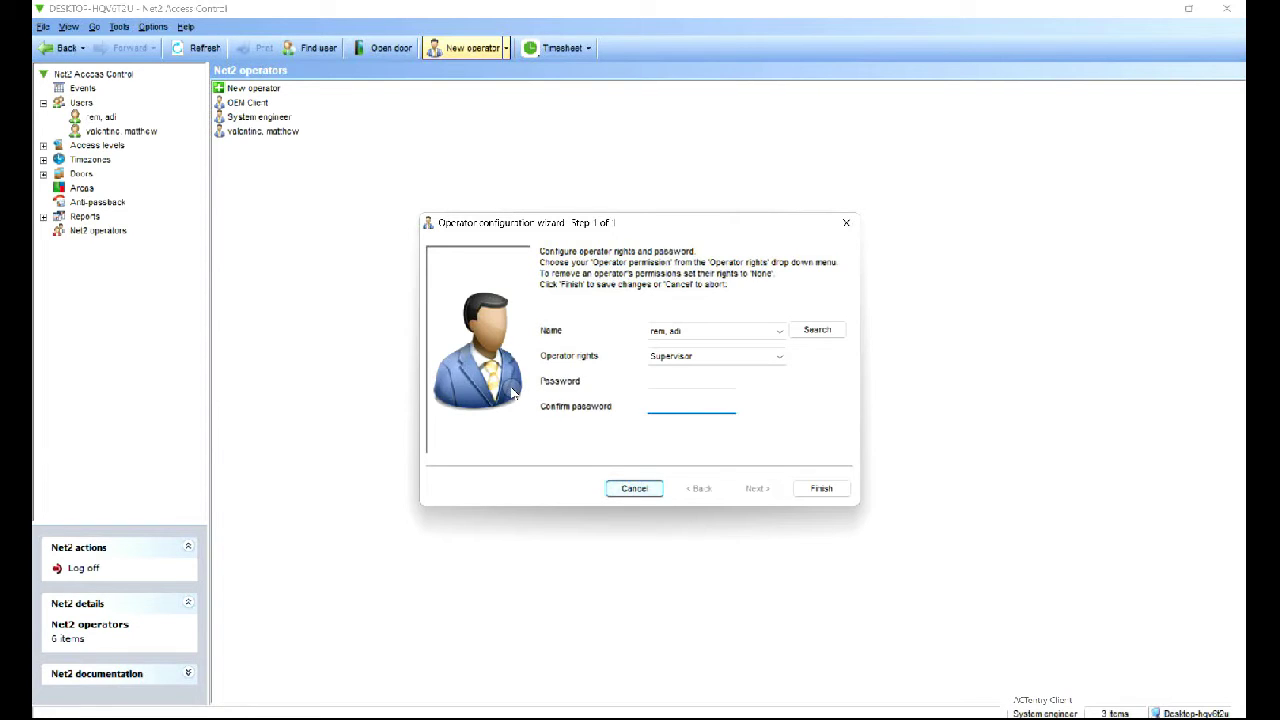
{"action": "key", "text": "Escape"}
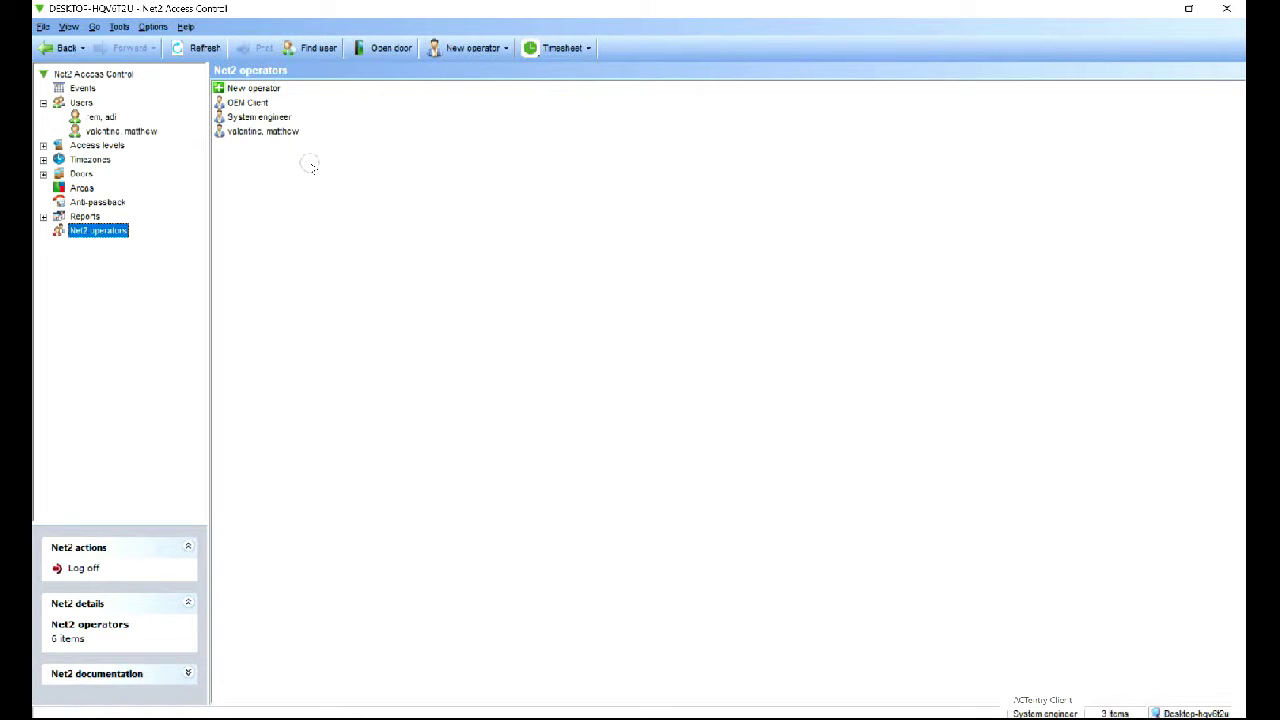
Follow the site's unique web address link on the Options dialog's Net2Online tab
{"action": "left_click", "coordinate": [118, 26]}
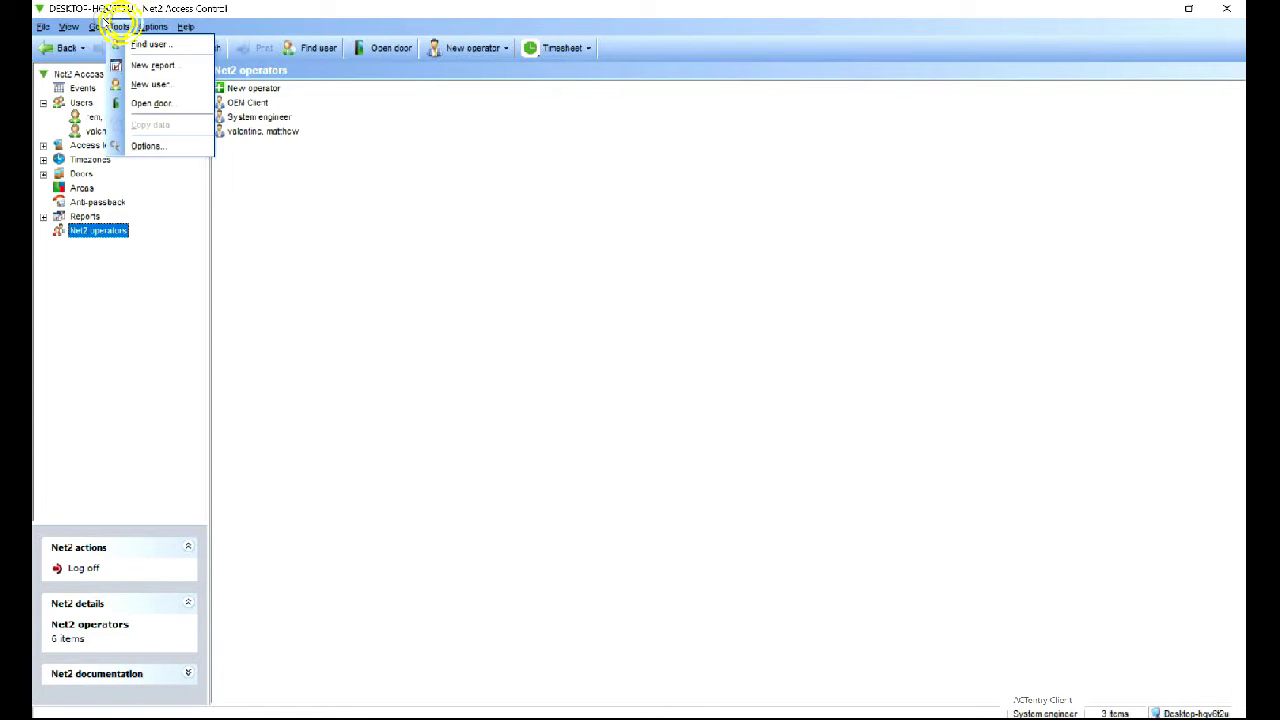
{"action": "left_click", "coordinate": [148, 145]}
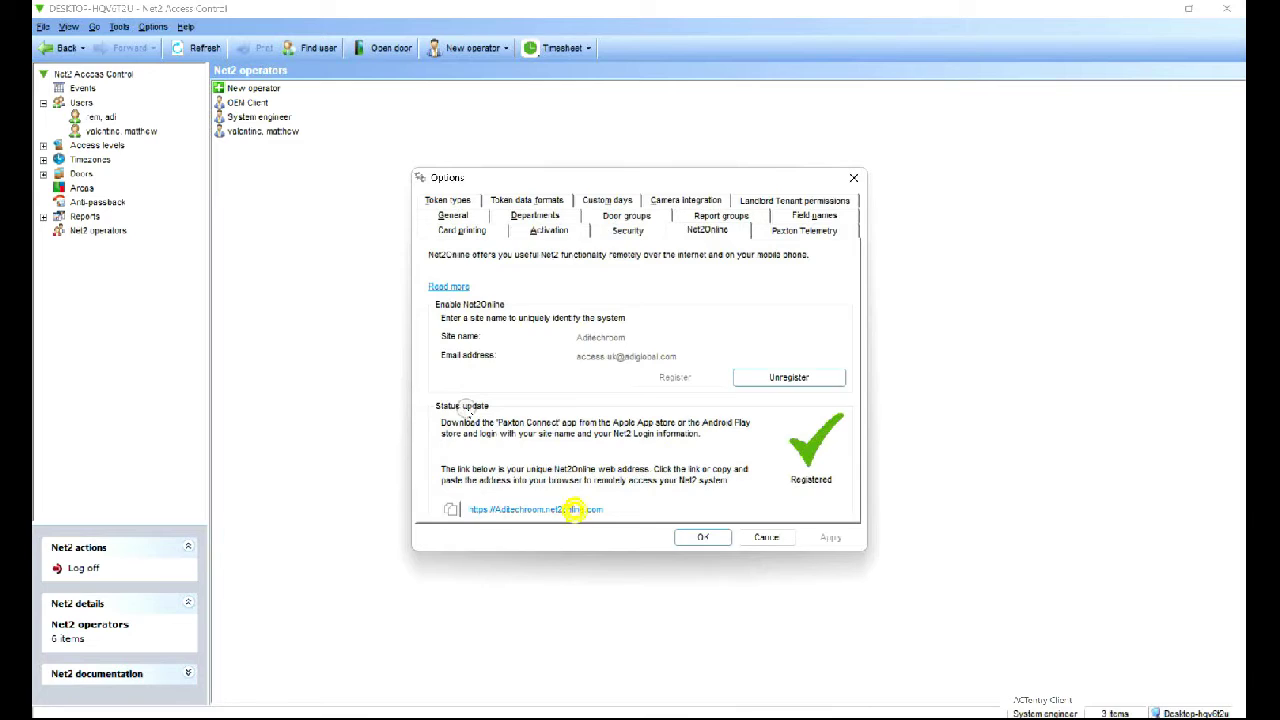
{"action": "left_click", "coordinate": [571, 508]}
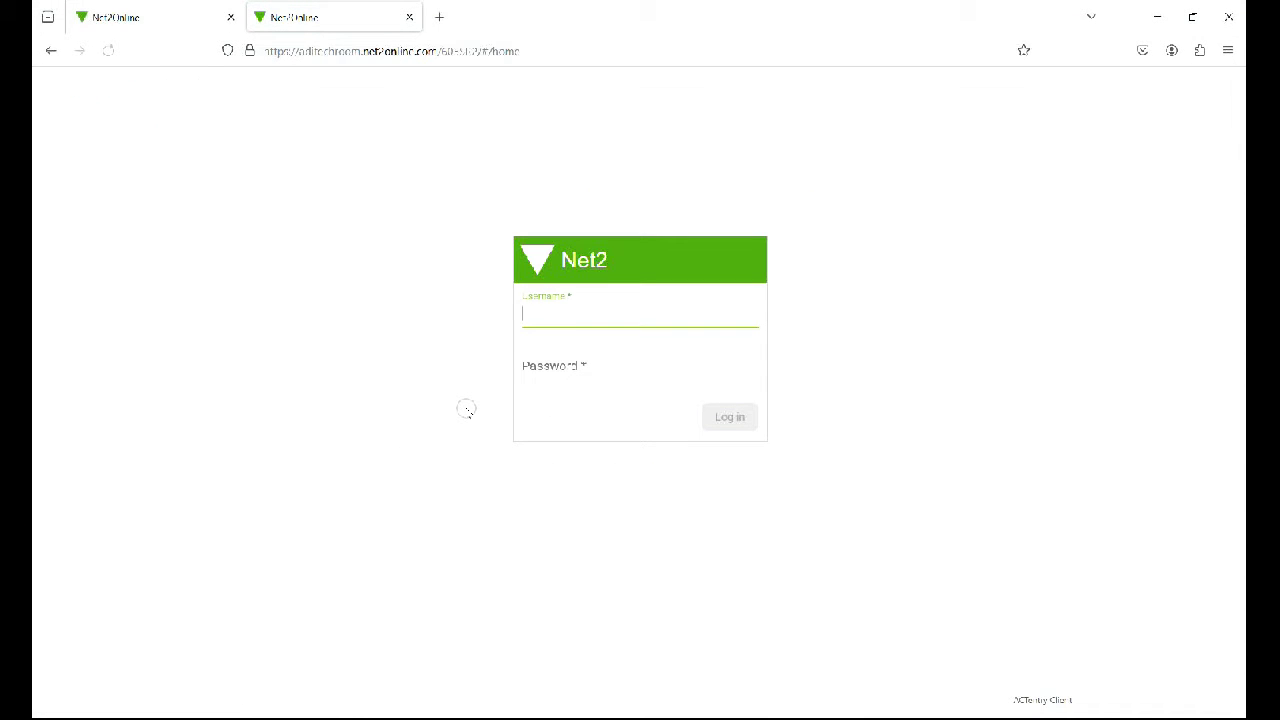
Close the duplicate browser tab and log in to Net2Online with the operator's username and password
{"action": "left_click", "coordinate": [230, 17]}
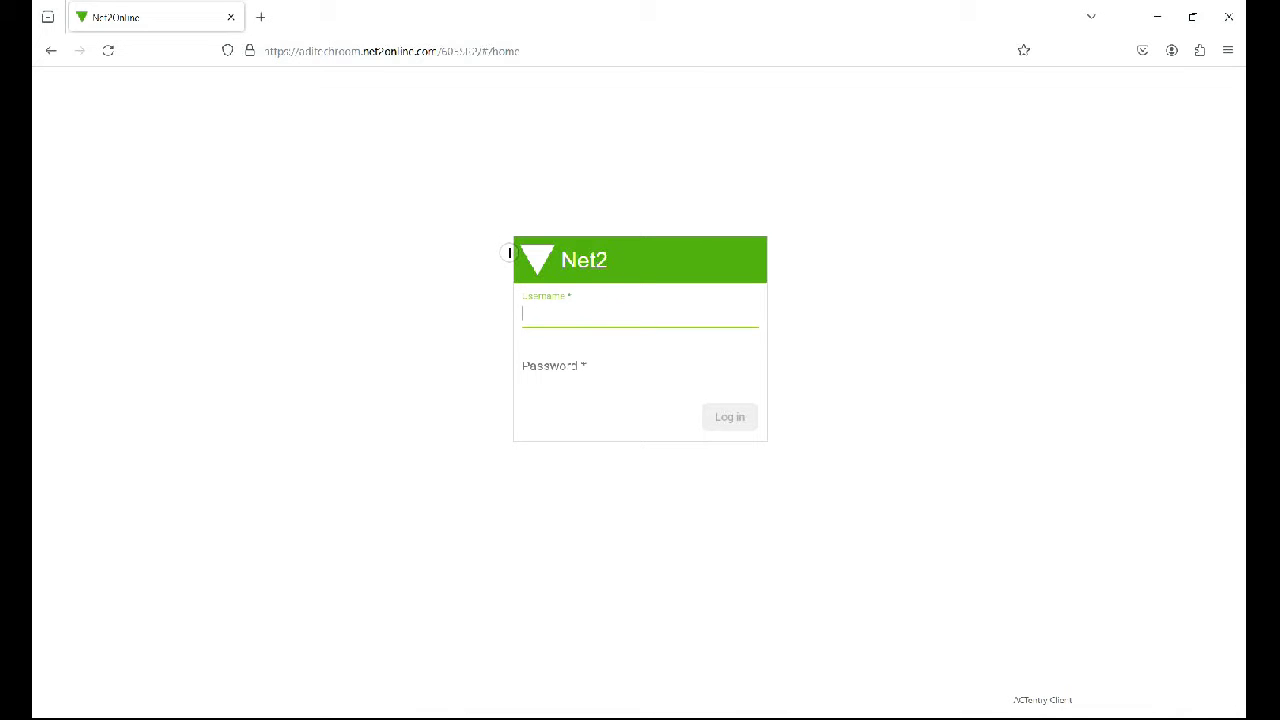
{"action": "key", "text": "Tab"}
{"action": "type", "text": "••"}
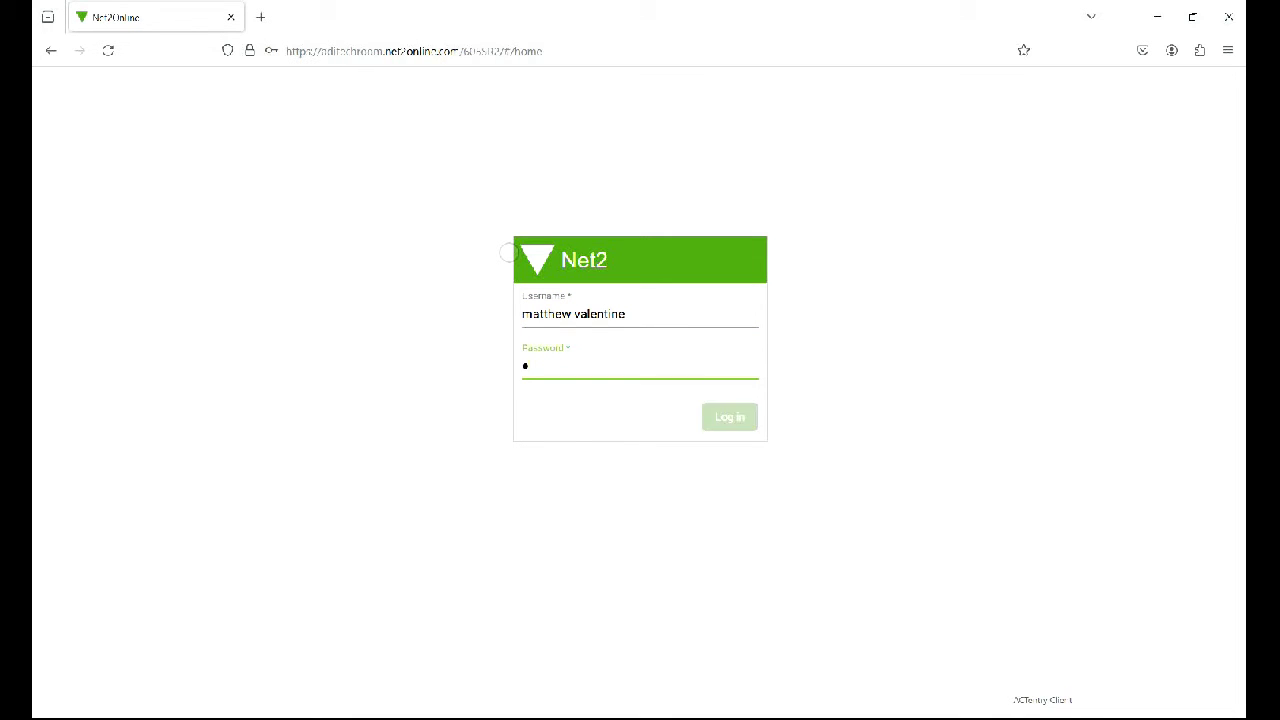
{"action": "type", "text": "••••••"}
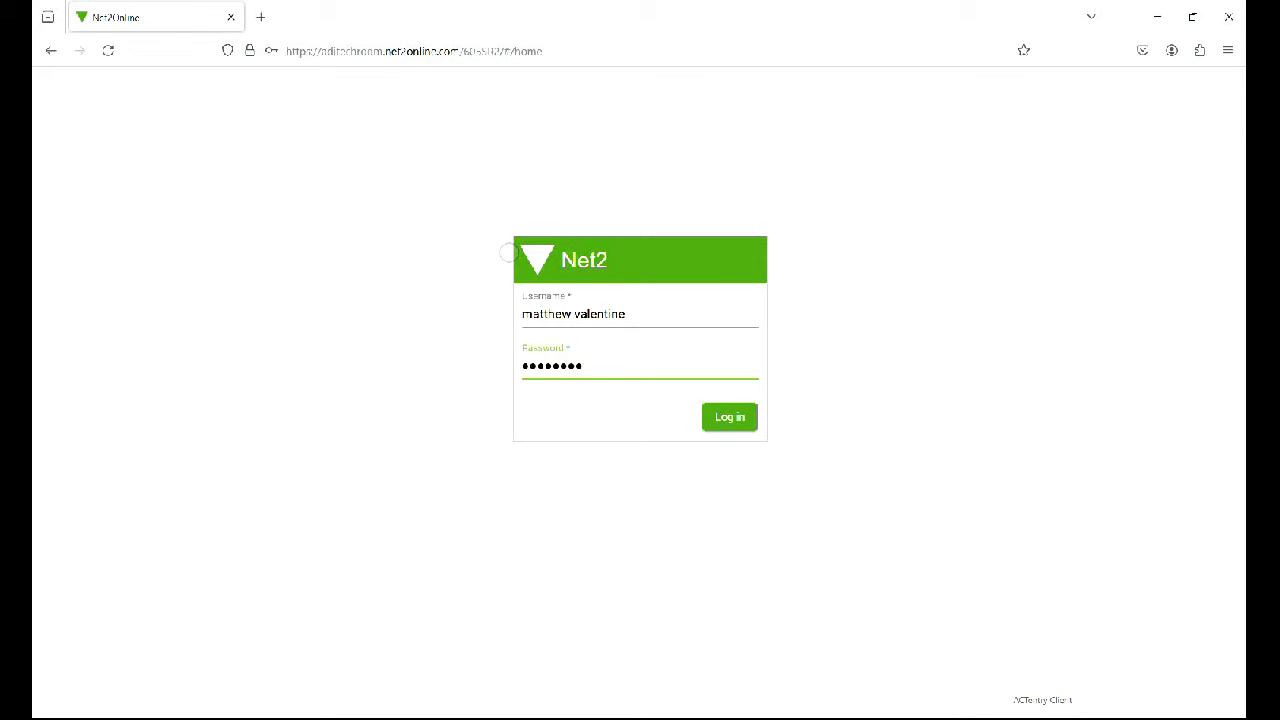
{"action": "key", "text": "Return"}
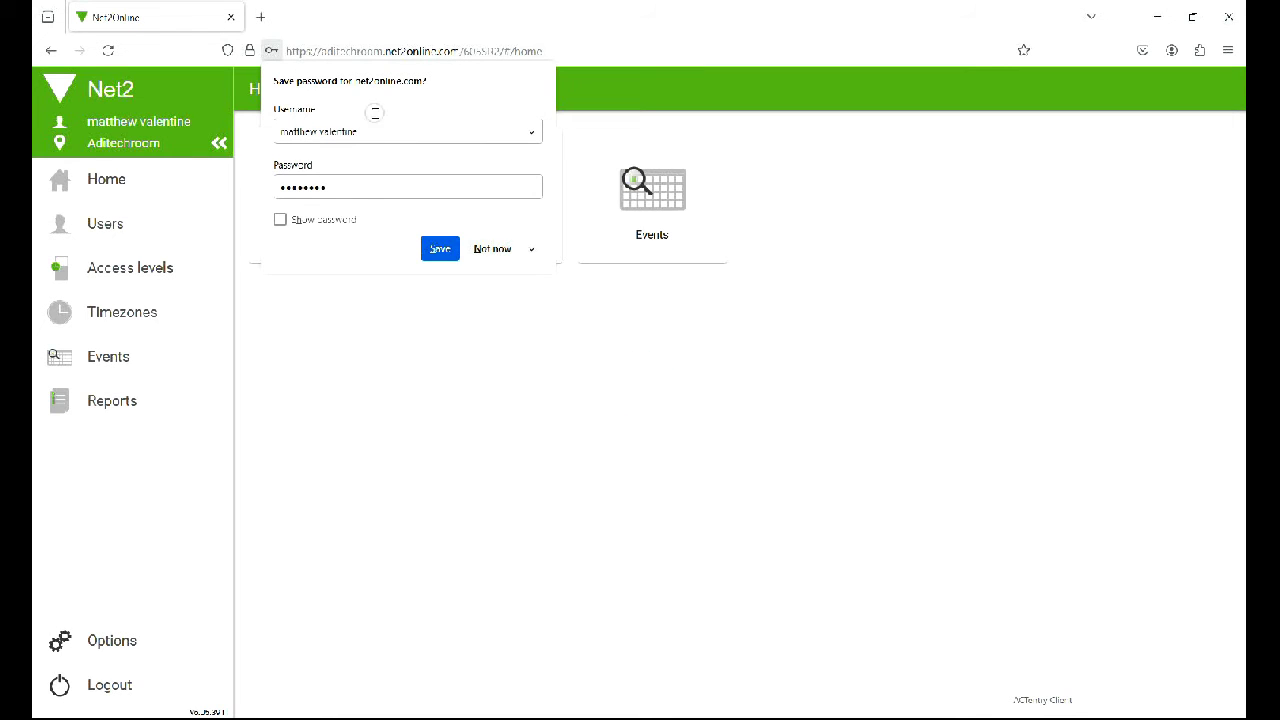
Save the login in Firefox, browse the Events log and Access levels, then show the Users list
{"action": "left_click", "coordinate": [441, 250]}
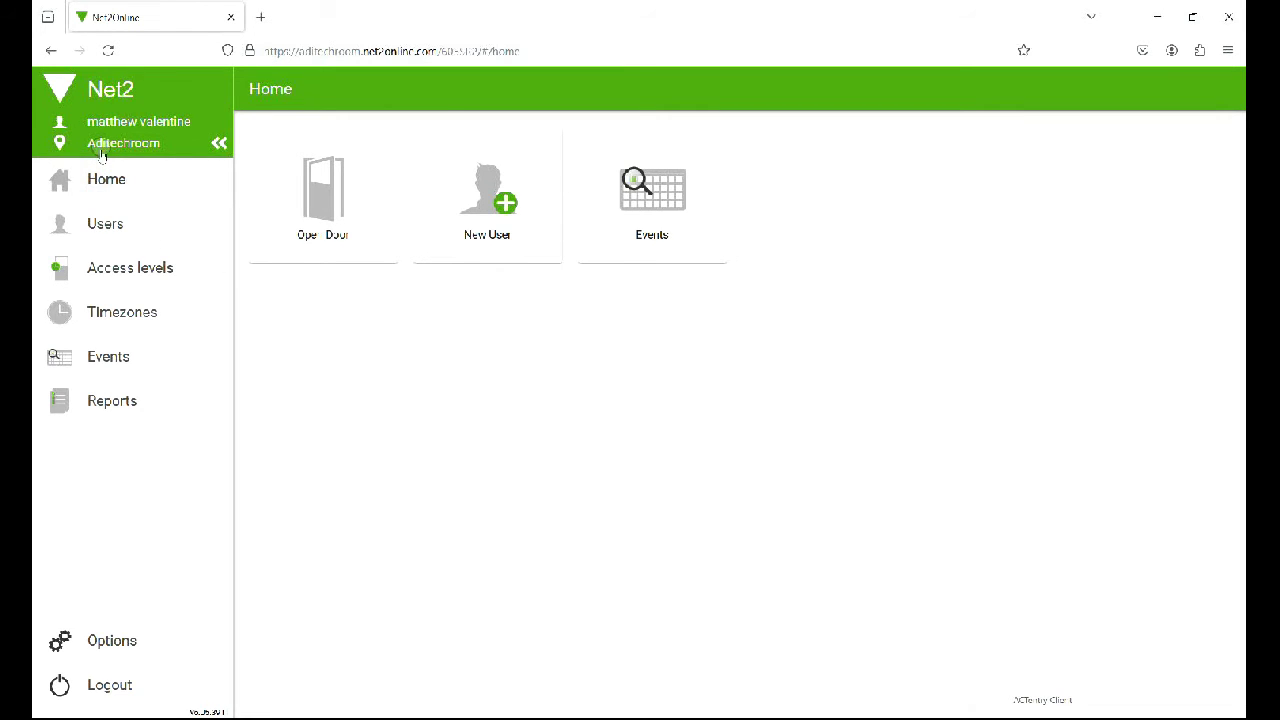
{"action": "left_click", "coordinate": [112, 357]}
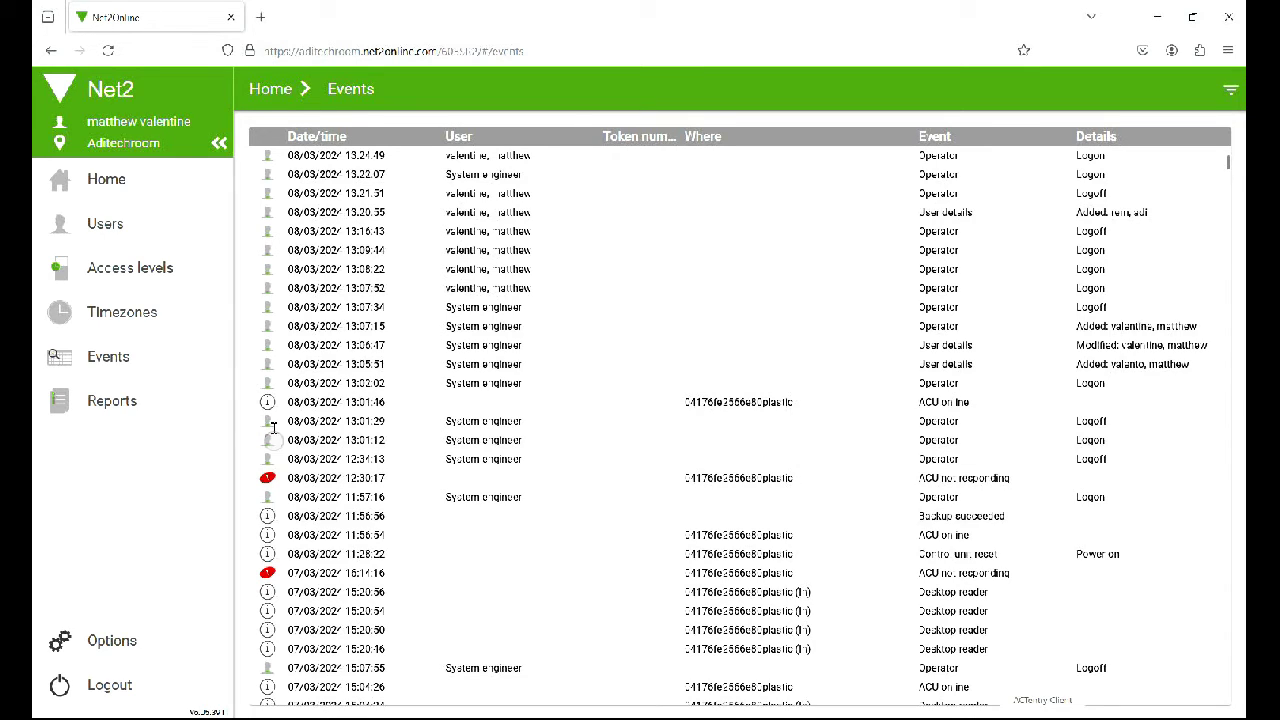
{"action": "left_click", "coordinate": [129, 266]}
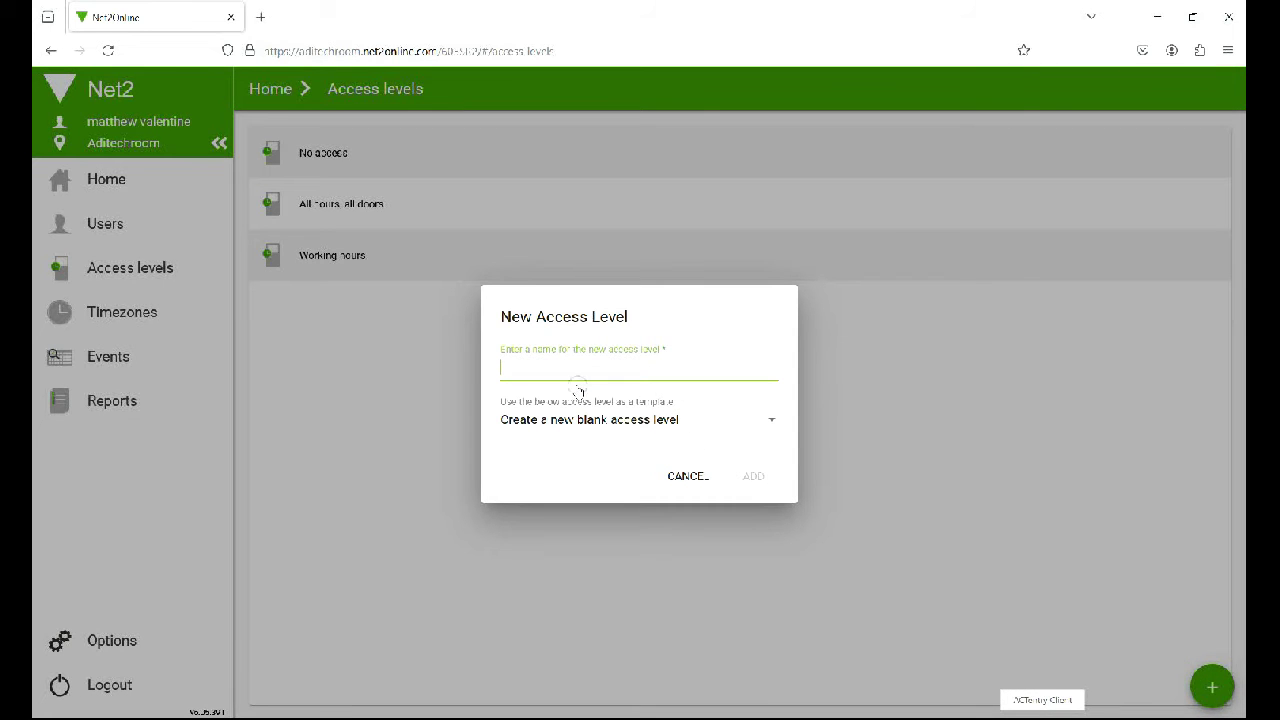
{"action": "left_click", "coordinate": [703, 478]}
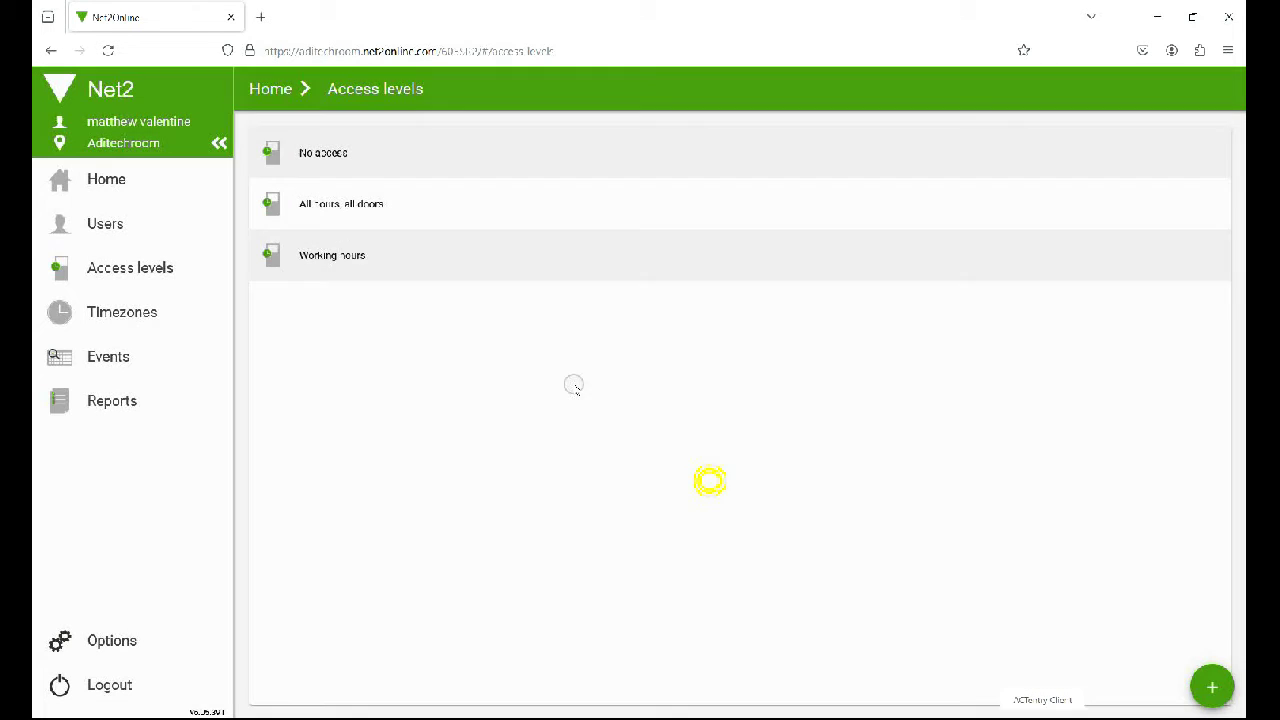
{"action": "left_click", "coordinate": [92, 186]}
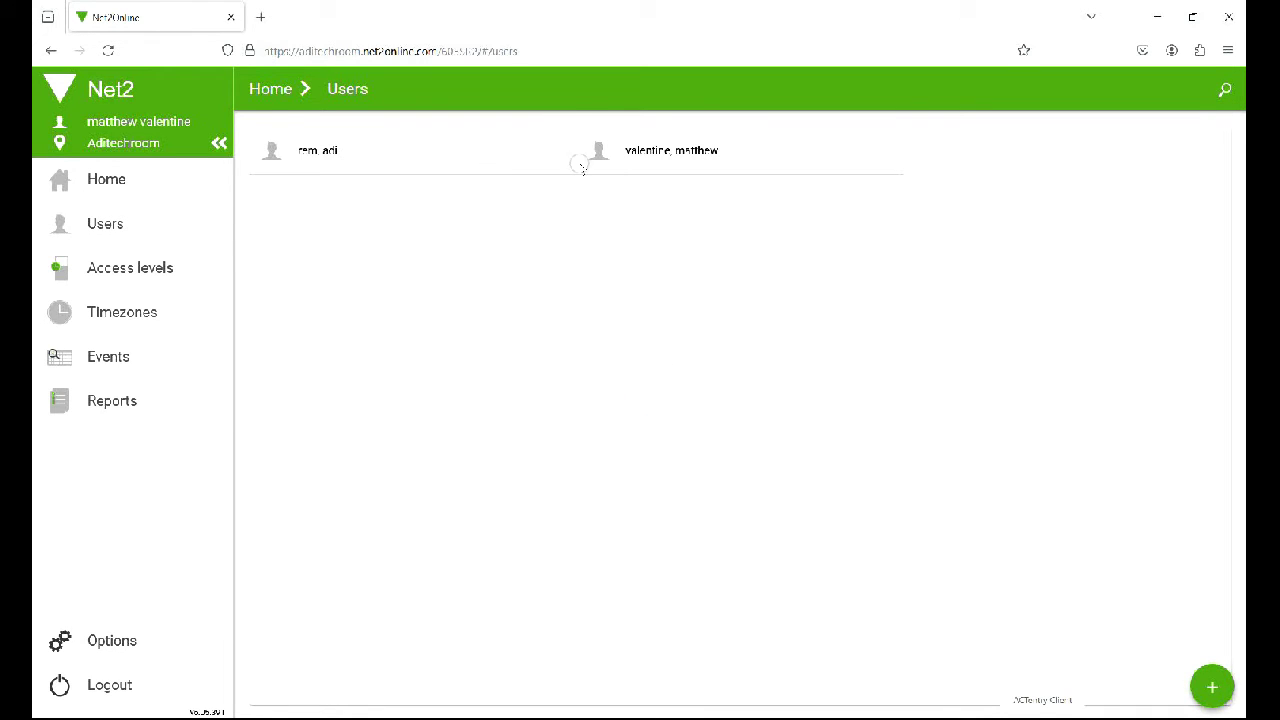
Start a new user and add a proximity card token taken from the first recent card event
{"action": "left_click", "coordinate": [751, 311]}
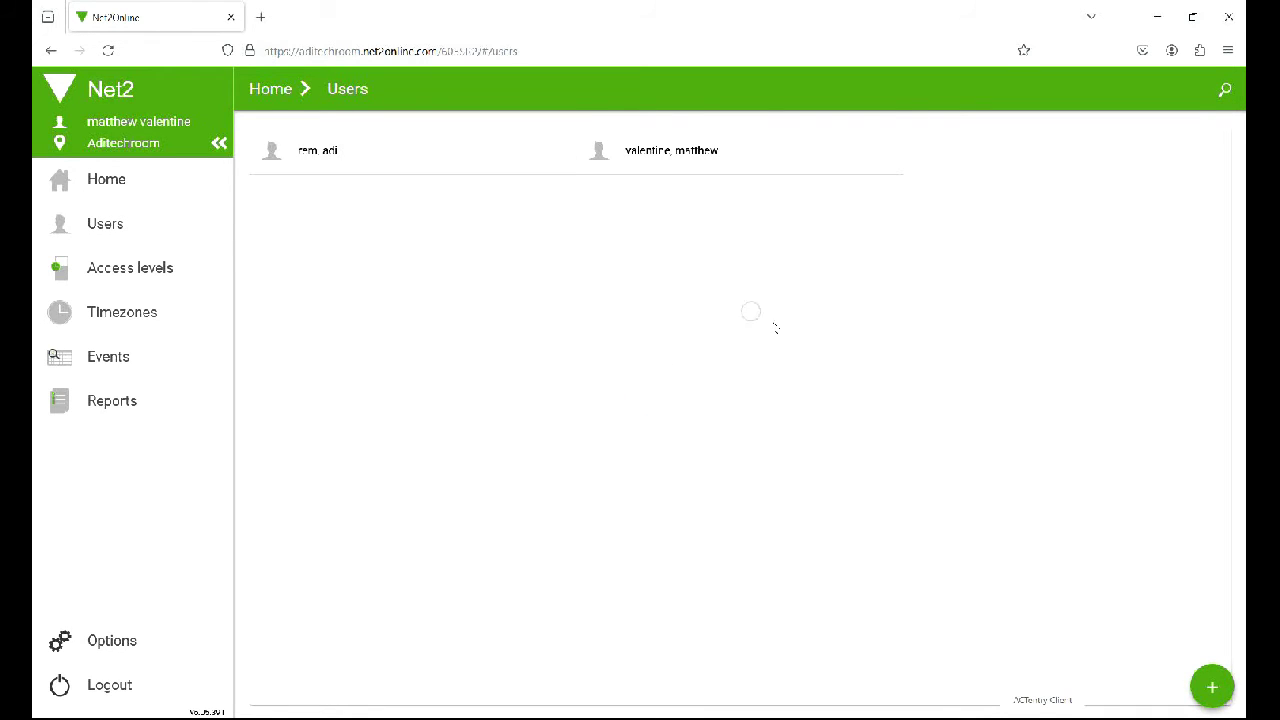
{"action": "left_click", "coordinate": [975, 541]}
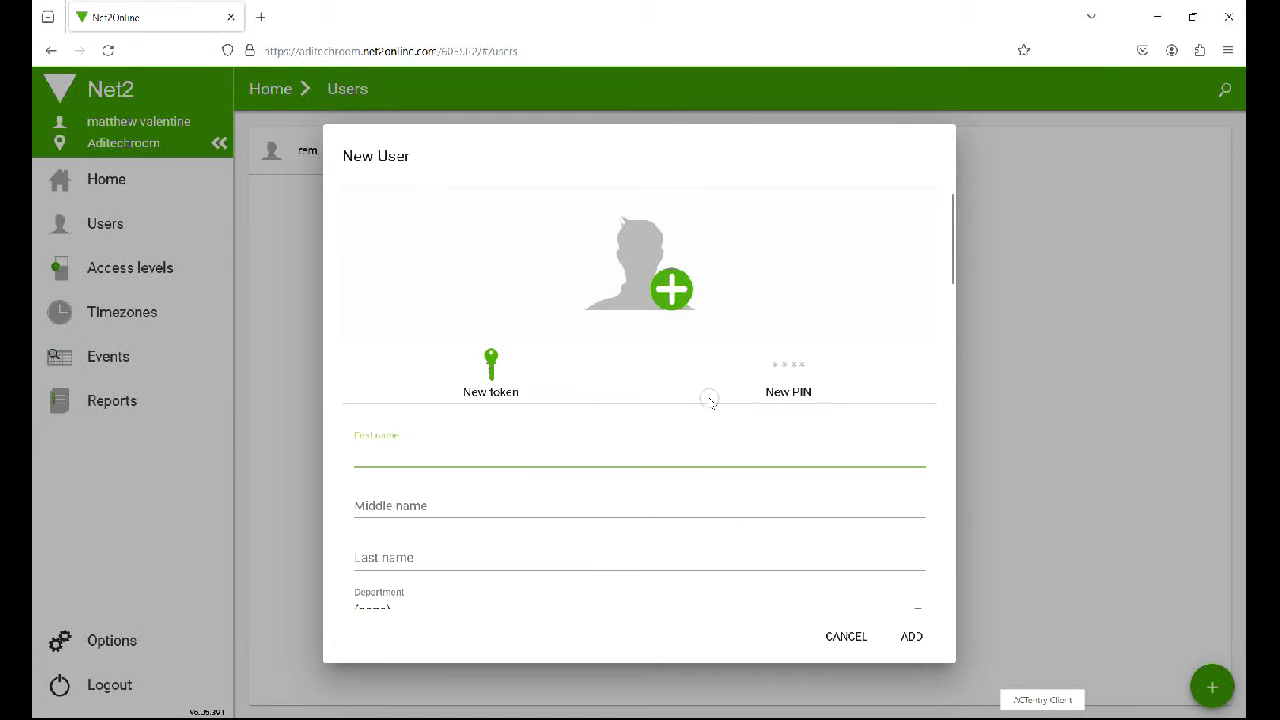
{"action": "left_click", "coordinate": [427, 284]}
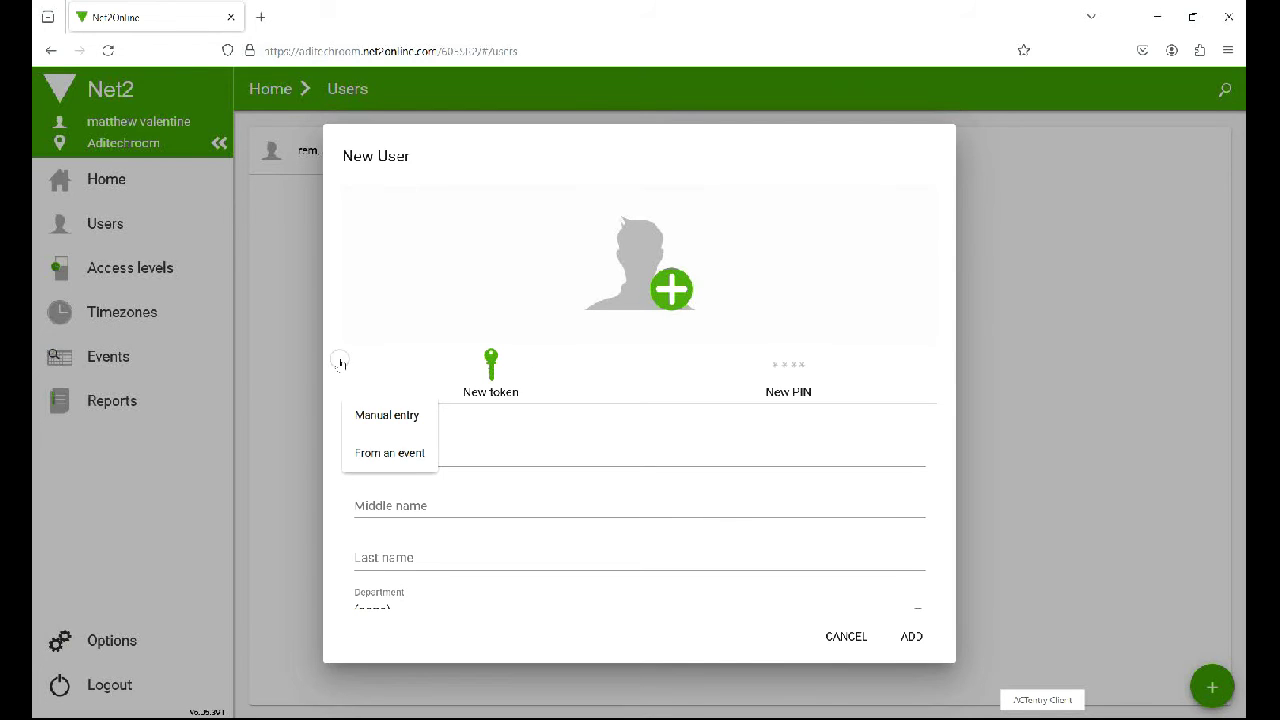
{"action": "left_click", "coordinate": [415, 452]}
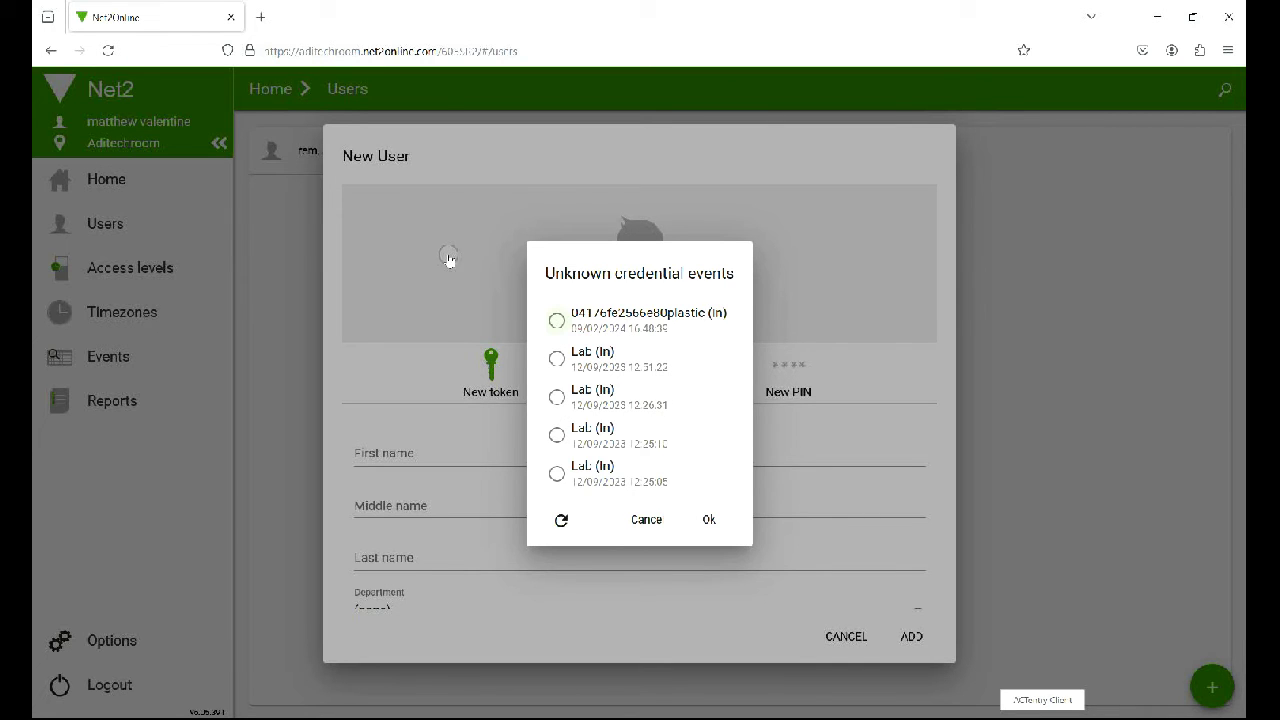
{"action": "left_click", "coordinate": [556, 320]}
{"action": "left_click", "coordinate": [709, 519]}
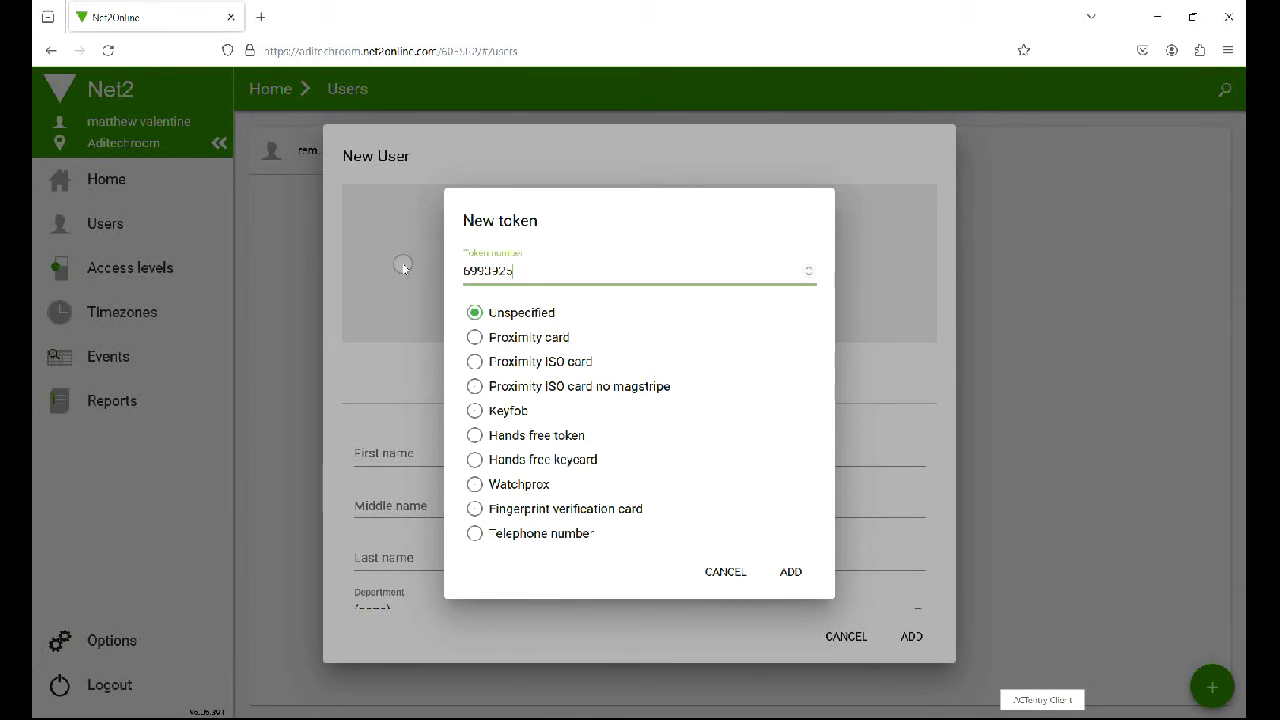
{"action": "left_click", "coordinate": [486, 337]}
{"action": "left_click", "coordinate": [790, 571]}
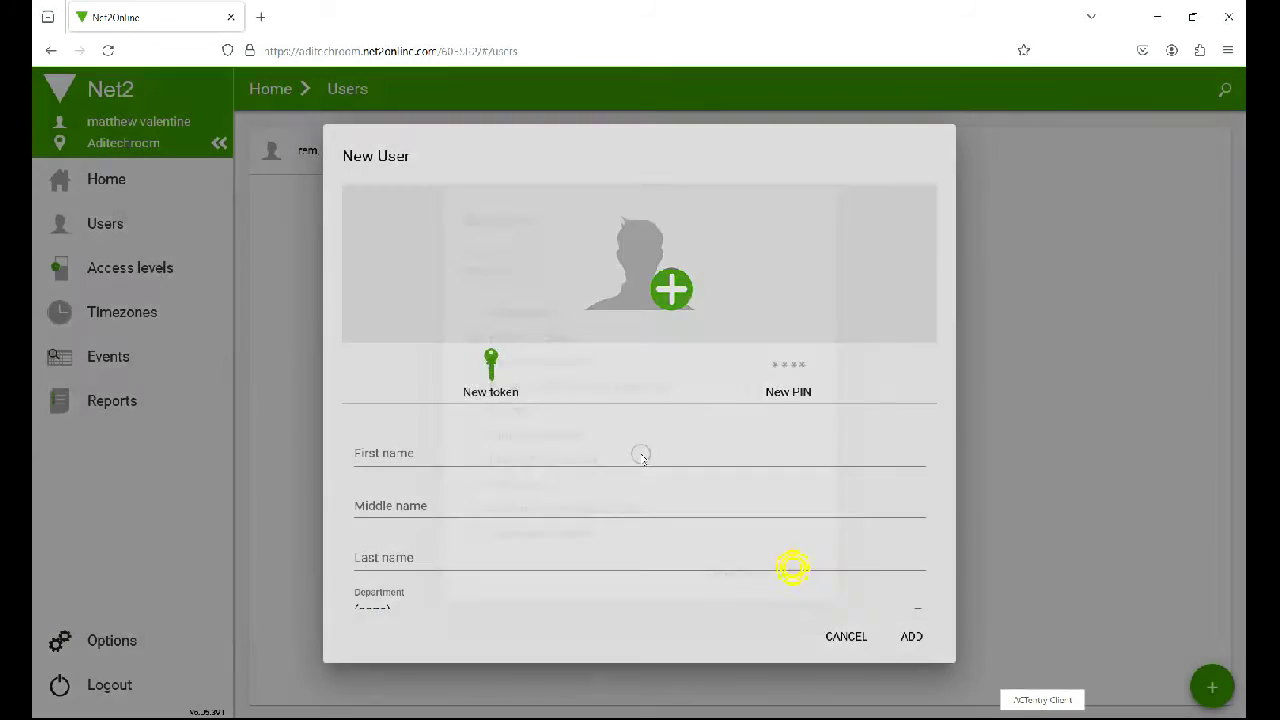
Name the user 'test' 'card' and give them 'All hours, all doors' access
{"action": "left_click", "coordinate": [429, 446]}
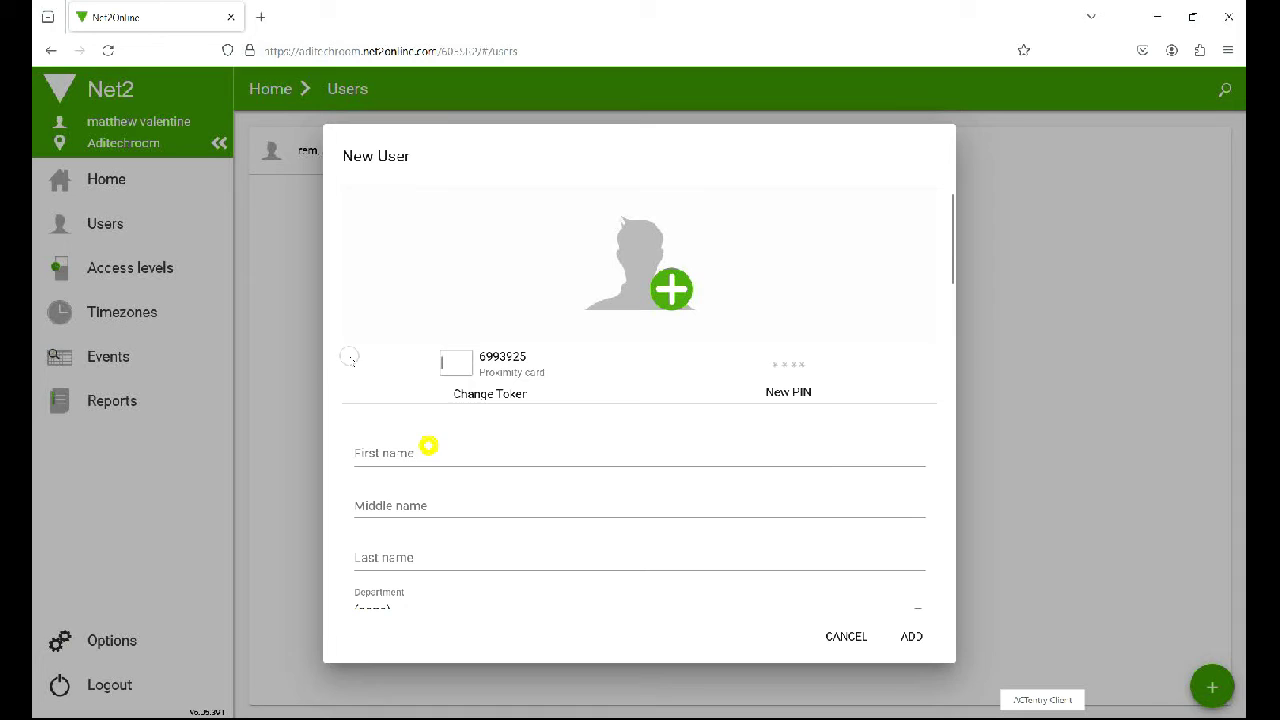
{"action": "type", "text": "test"}
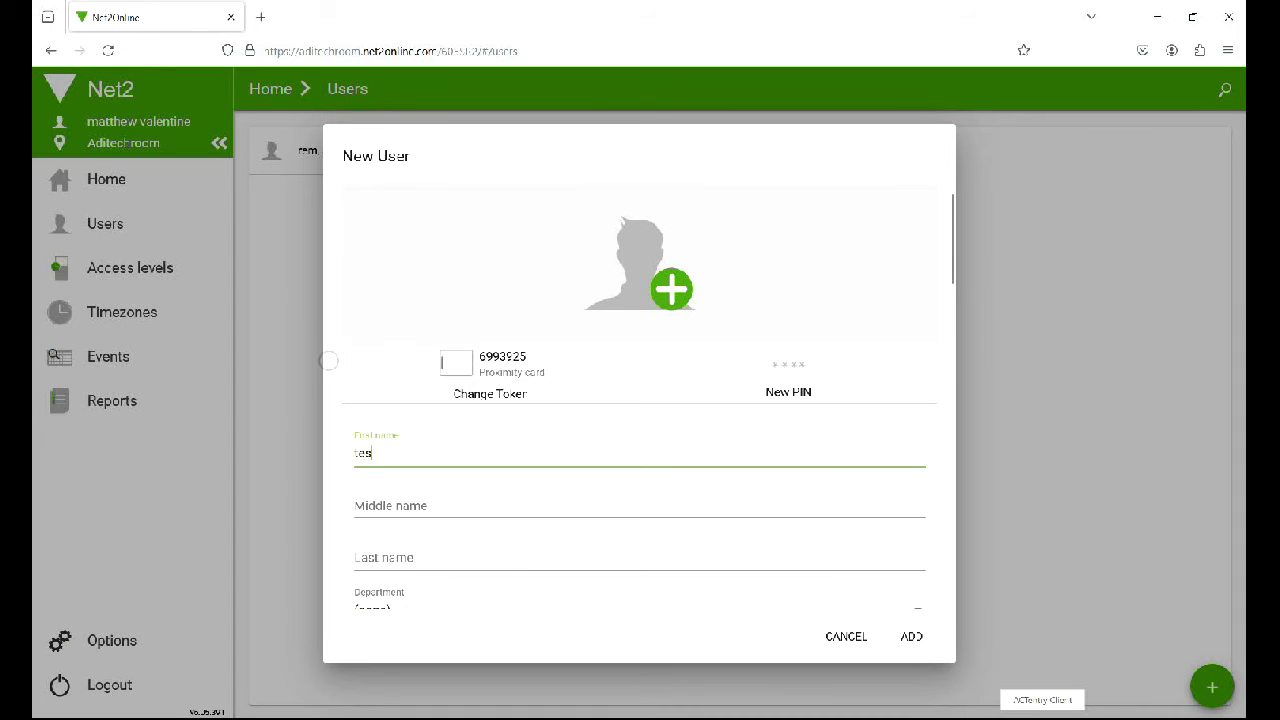
{"action": "key", "text": "Tab"}
{"action": "key", "text": "Tab"}
{"action": "type", "text": "card"}
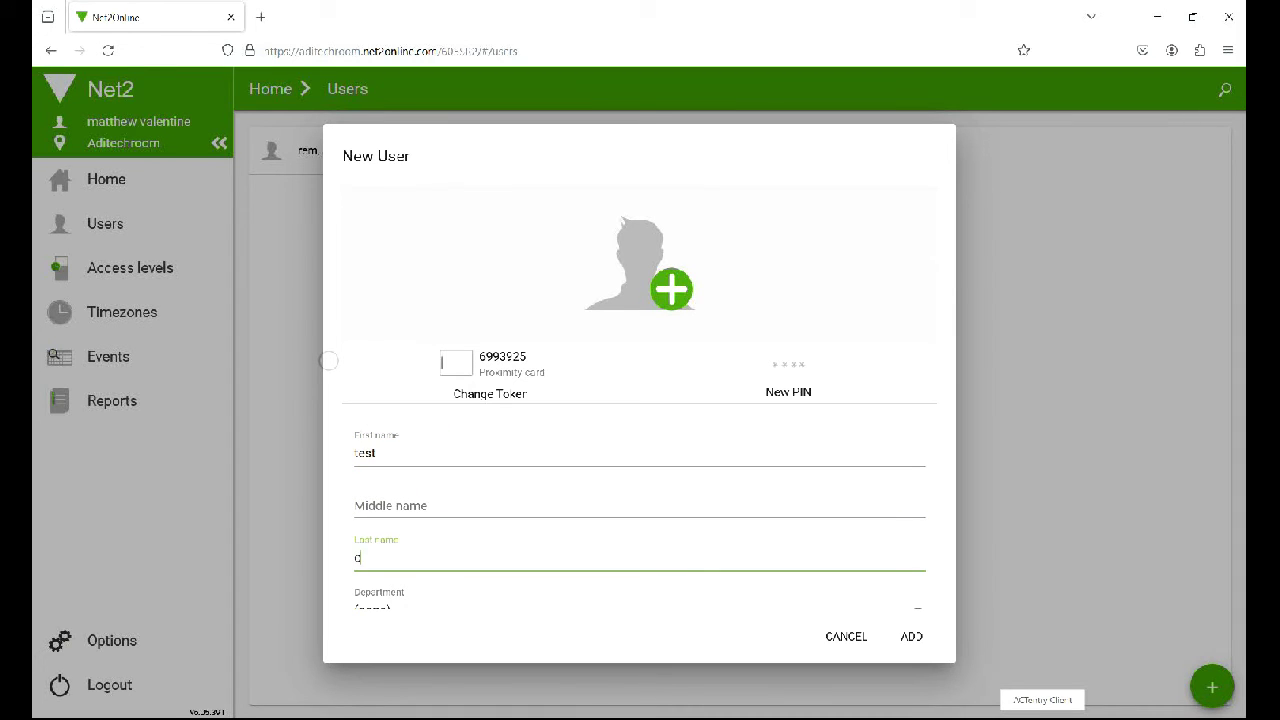
{"action": "key", "text": "Tab"}
{"action": "key", "text": "Tab"}
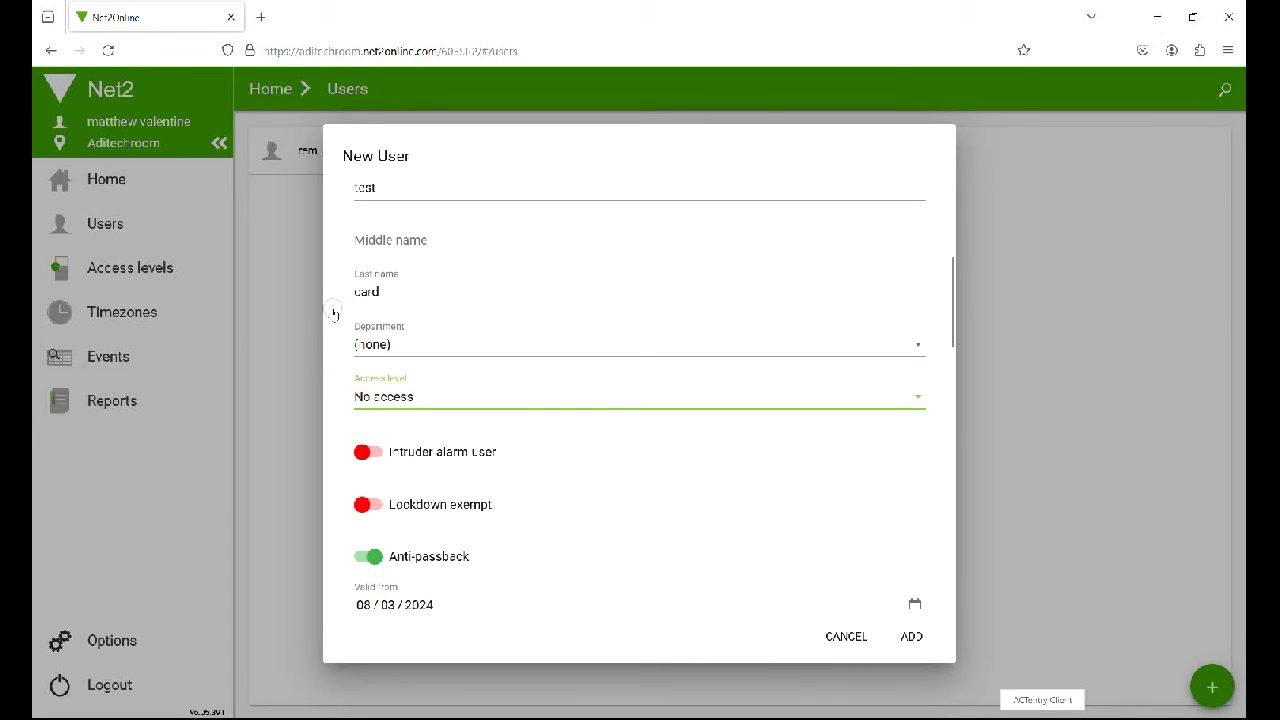
{"action": "key", "text": "space"}
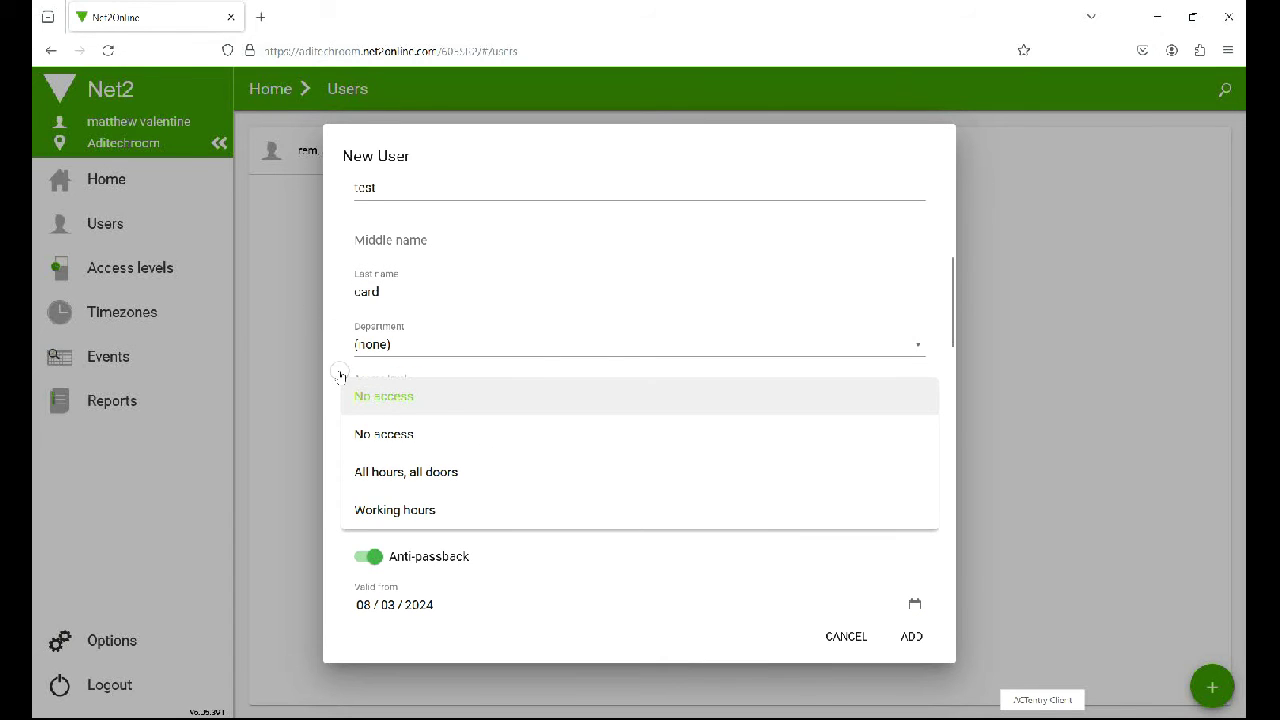
{"action": "key", "text": "Down"}
{"action": "key", "text": "Down"}
{"action": "key", "text": "Return"}
{"action": "key", "text": "Return"}
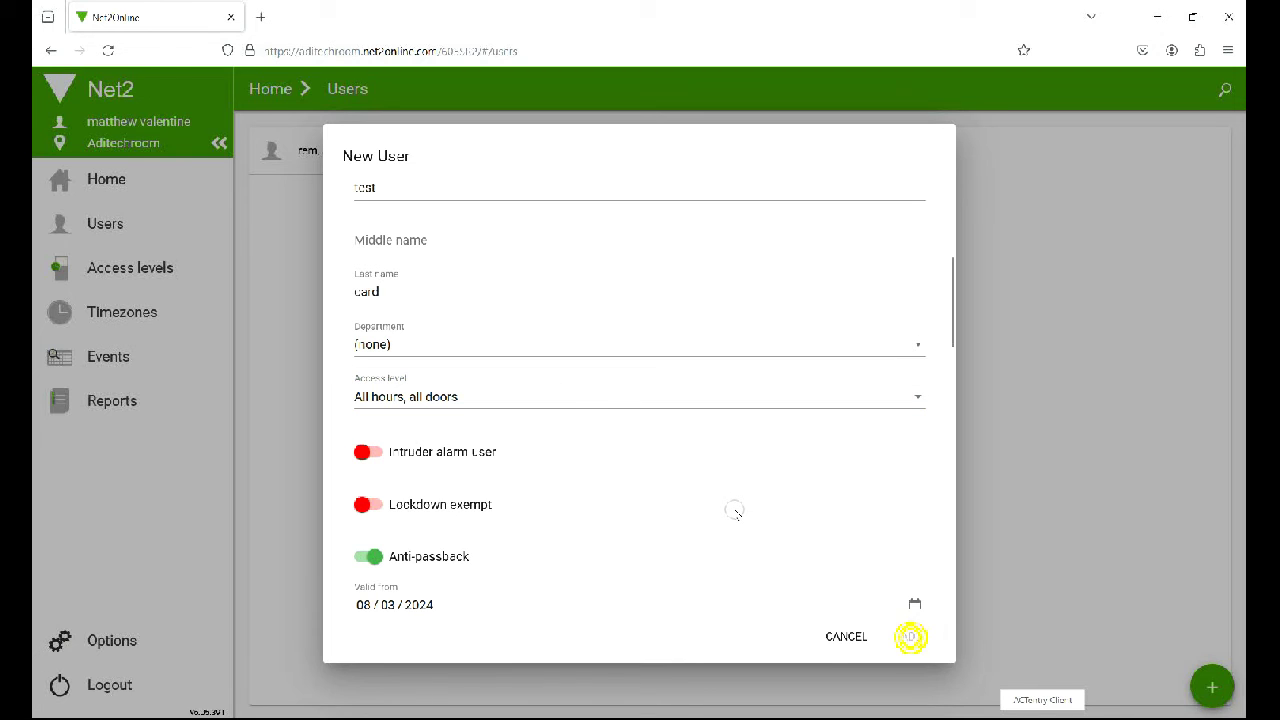